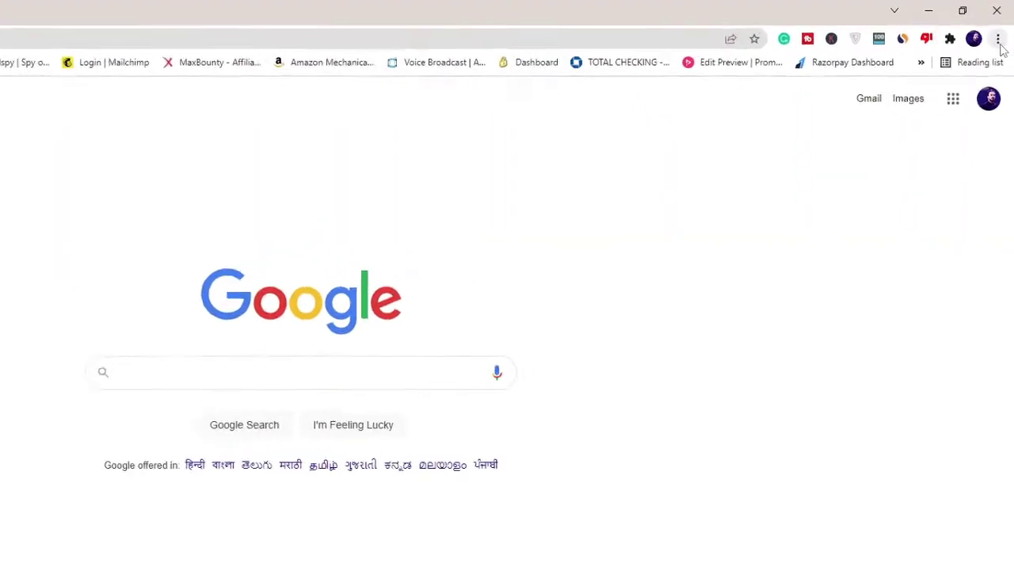
# Open the search engine section of the browser settings
pyautogui.click(998, 40)
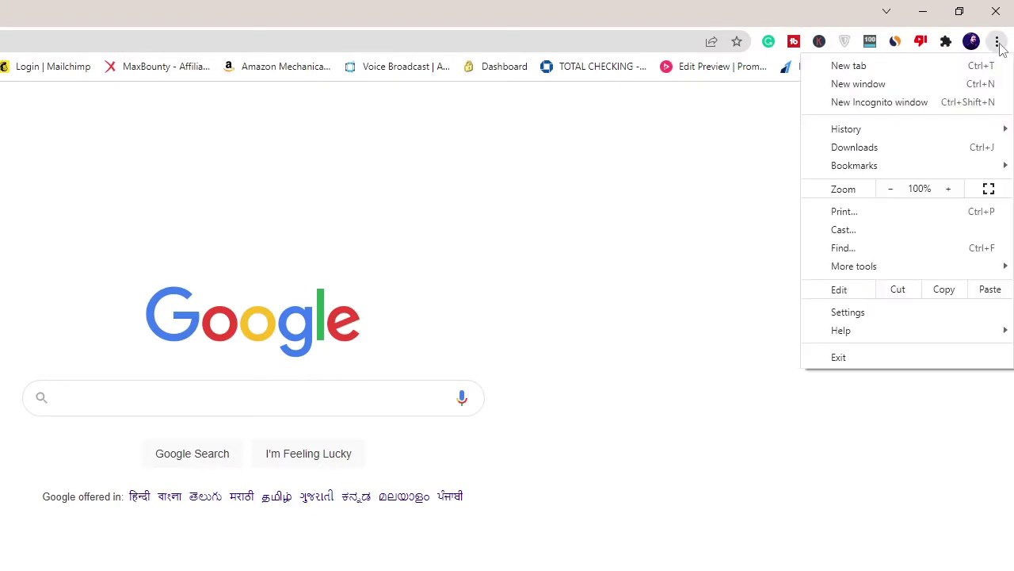
pyautogui.click(867, 318)
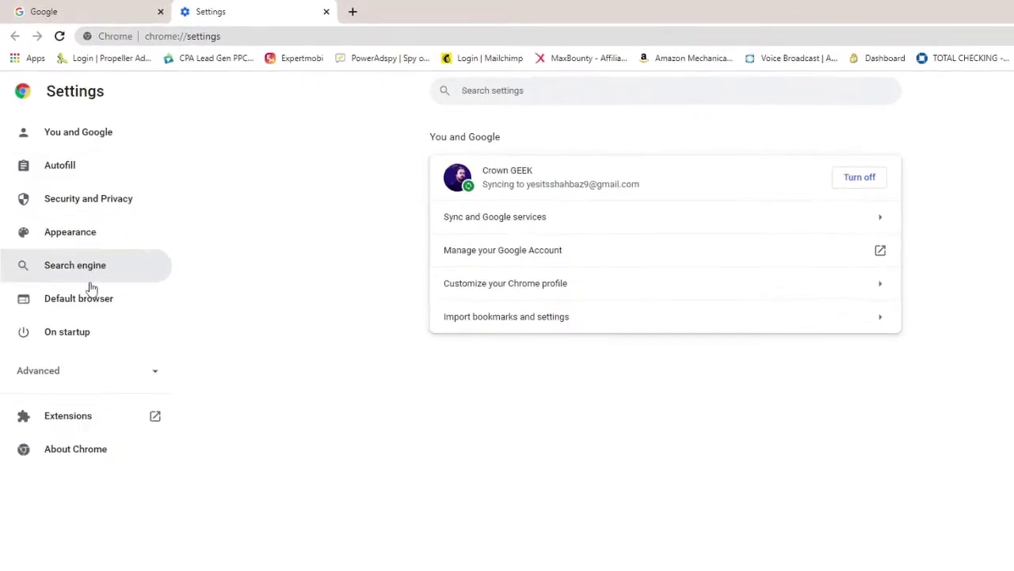
pyautogui.click(113, 313)
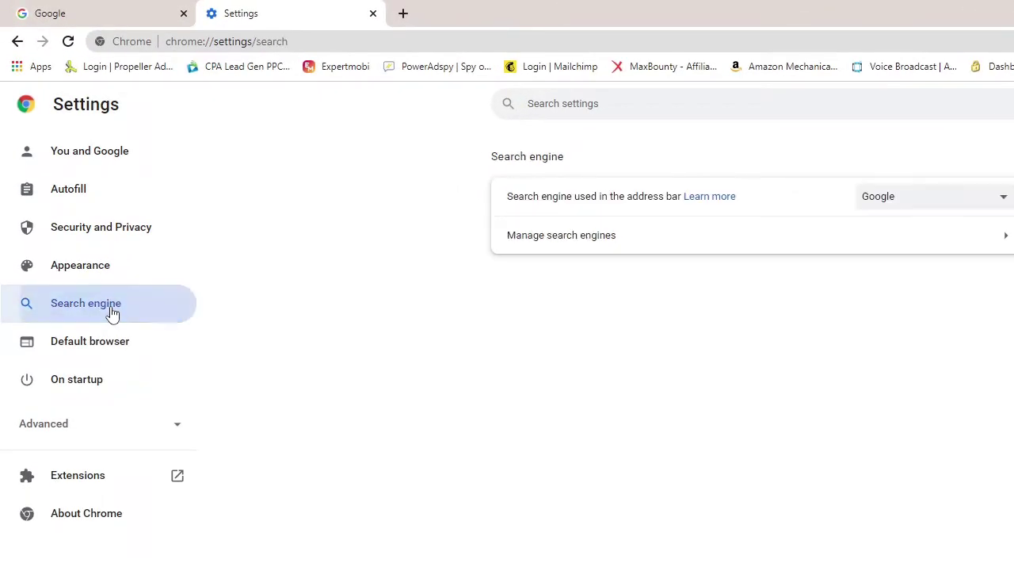
# Choose Google as the search engine used in the address bar and check the other available engines
pyautogui.click(902, 205)
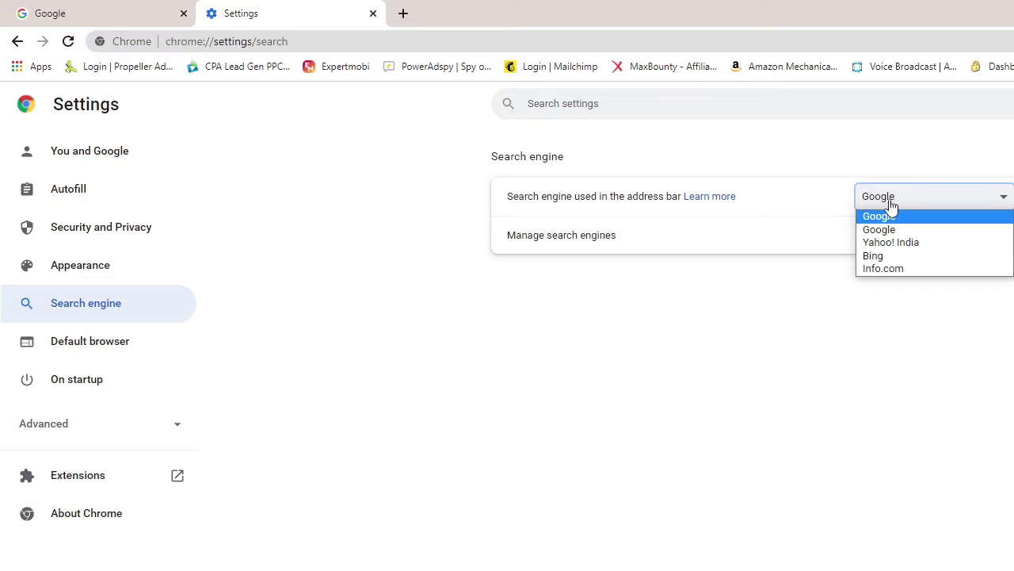
pyautogui.click(849, 217)
pyautogui.click(935, 204)
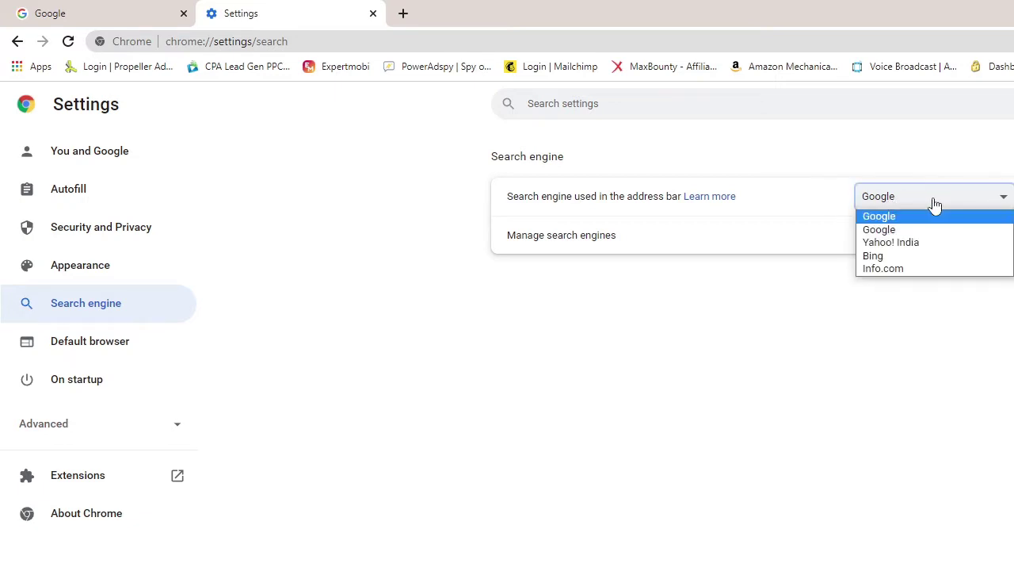
pyautogui.click(882, 216)
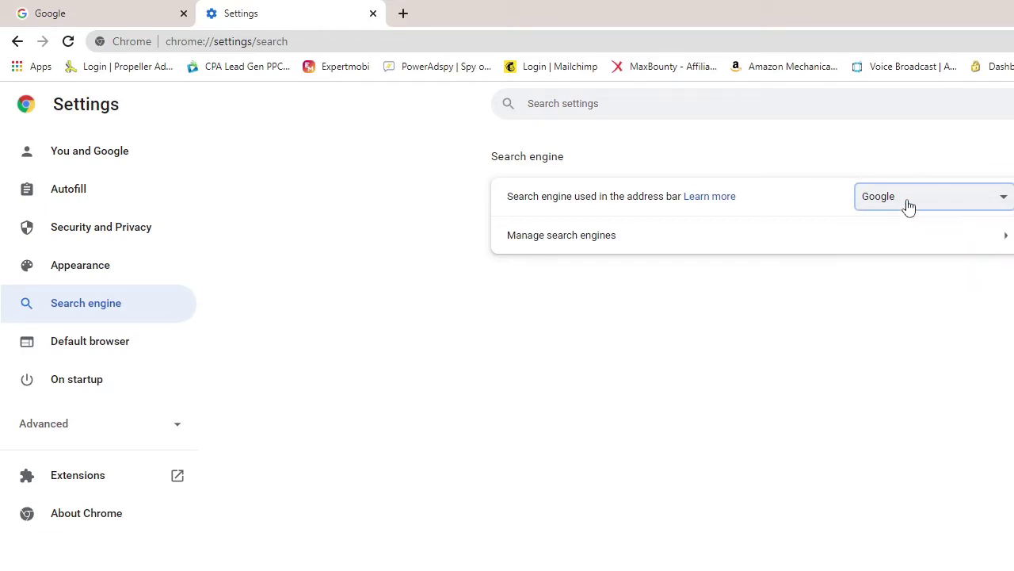
pyautogui.click(910, 204)
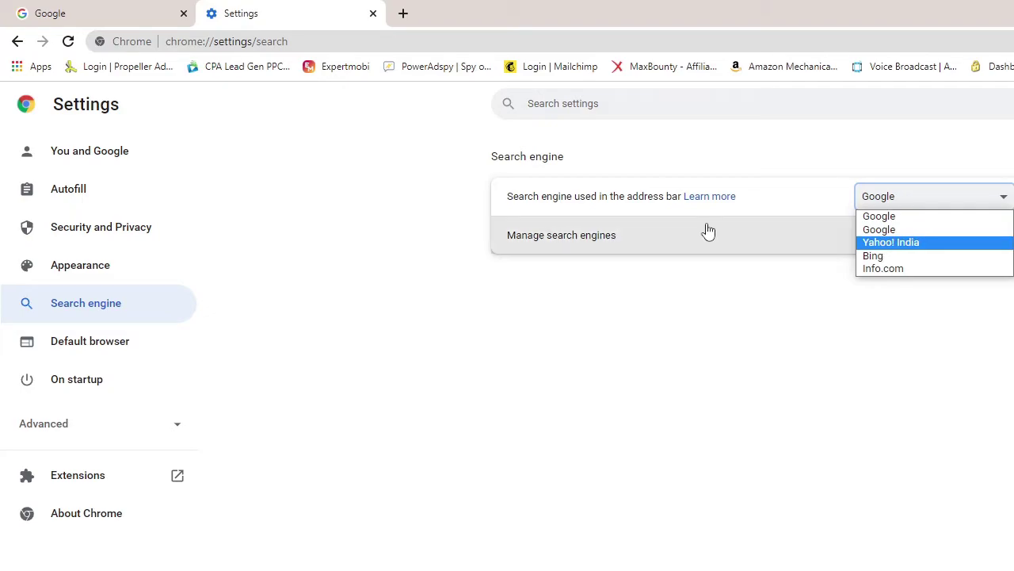
pyautogui.click(761, 195)
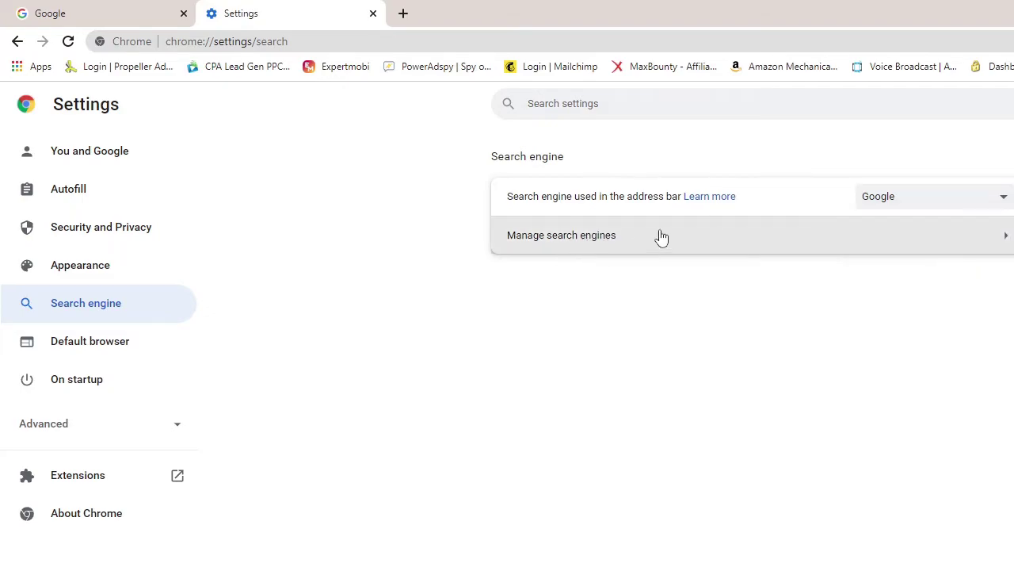
# Open the search engine management page and check the actions available for the default Google entry
pyautogui.click(662, 235)
pyautogui.scroll(-1, 661, 237)
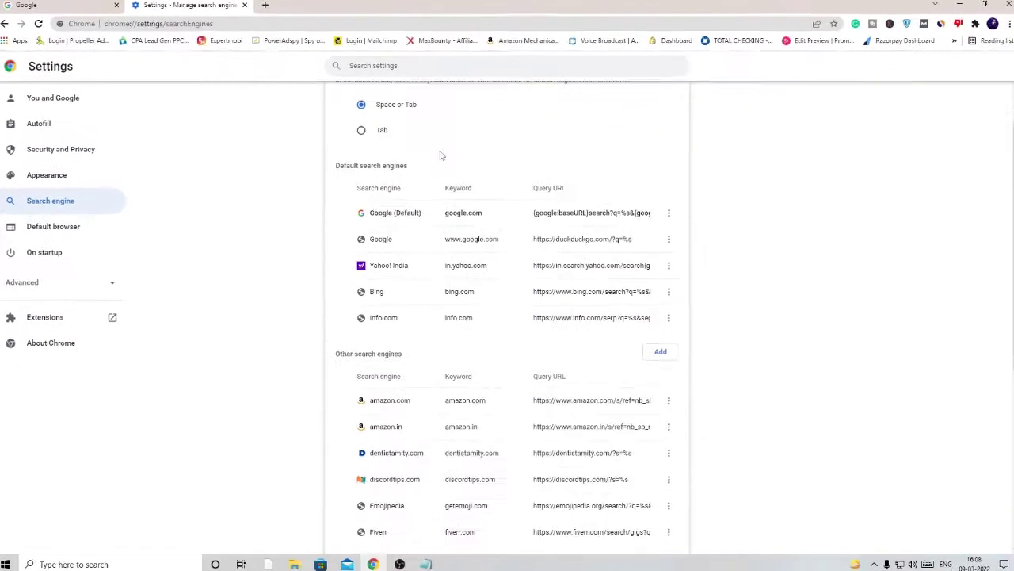
pyautogui.scroll(-2, 441, 156)
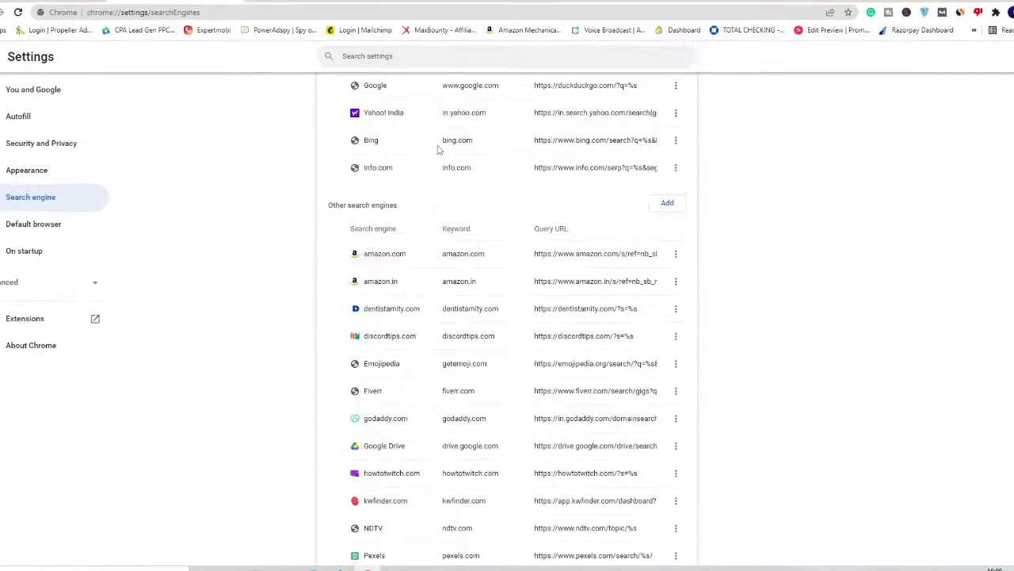
pyautogui.scroll(1, 438, 153)
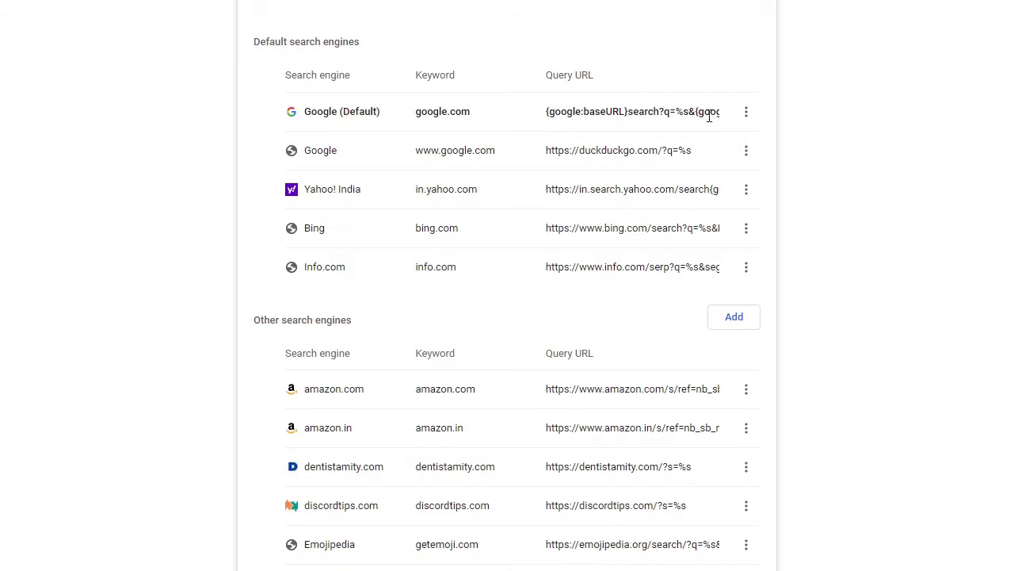
pyautogui.click(747, 111)
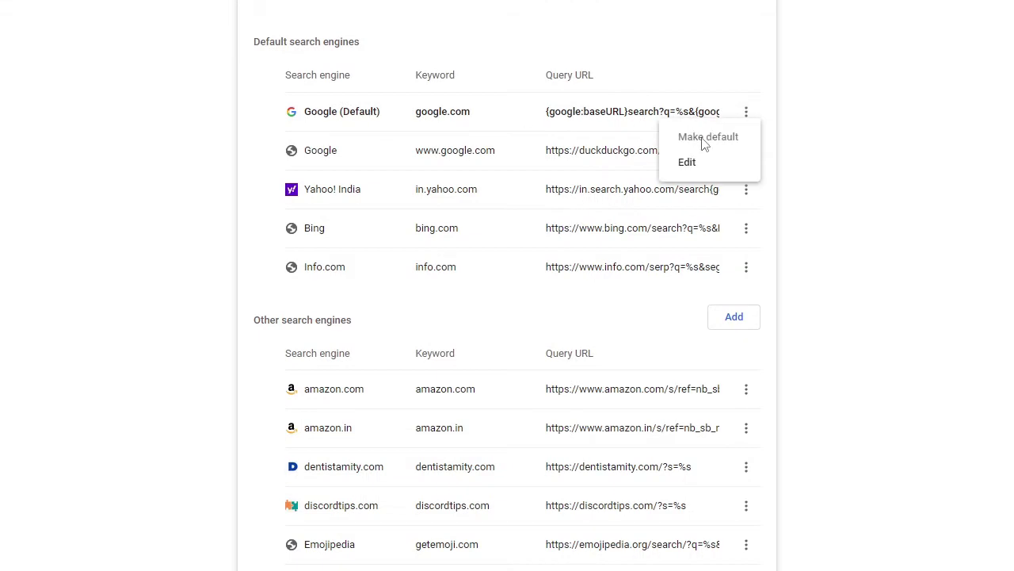
pyautogui.click(816, 166)
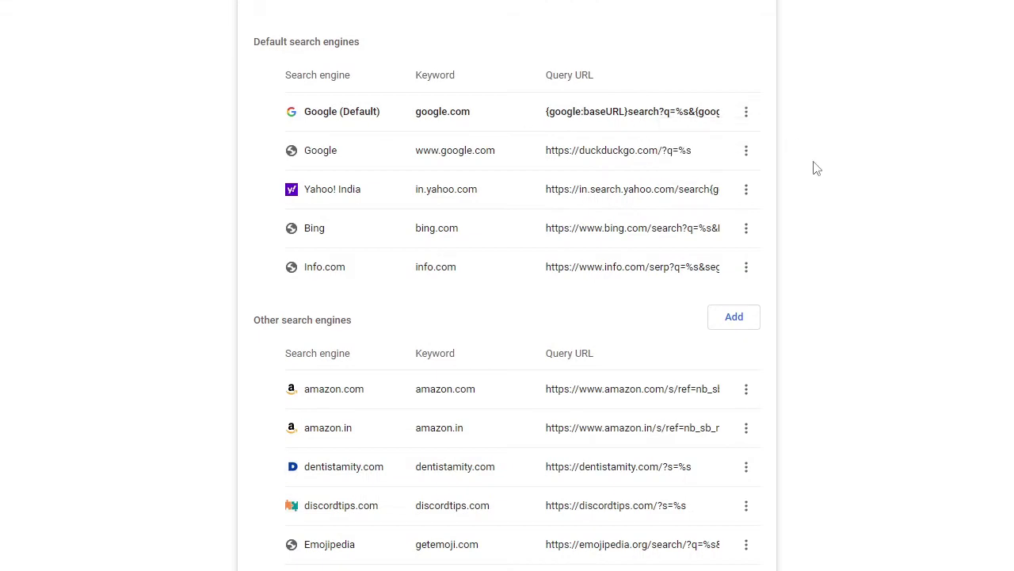
# Review the other search engines for unwanted entries and check the actions available for amazon.com
pyautogui.scroll(-2, 519, 182)
pyautogui.scroll(-2, 351, 159)
pyautogui.scroll(1, 297, 73)
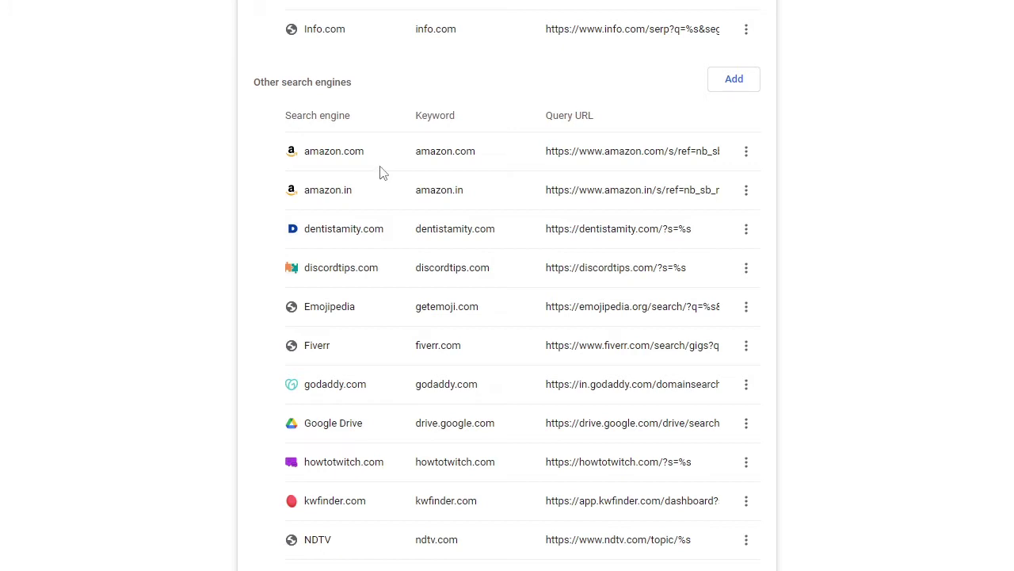
pyautogui.click(745, 152)
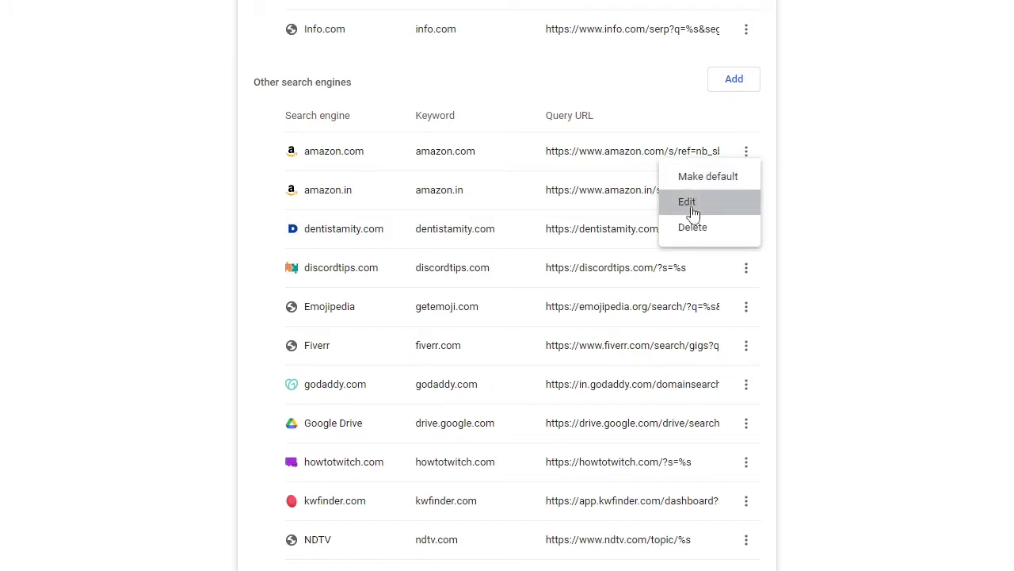
pyautogui.click(547, 283)
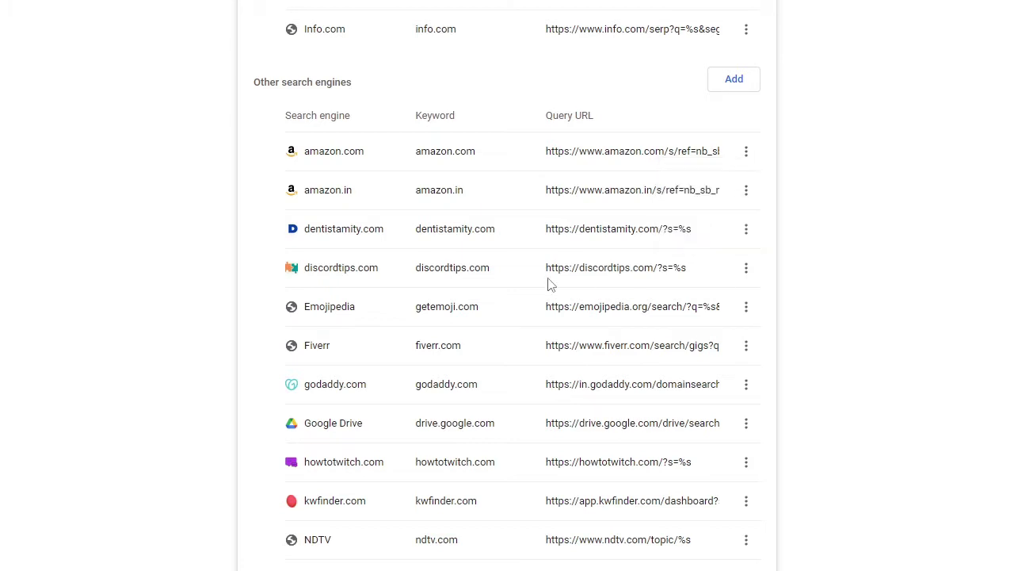
pyautogui.scroll(-2, 508, 253)
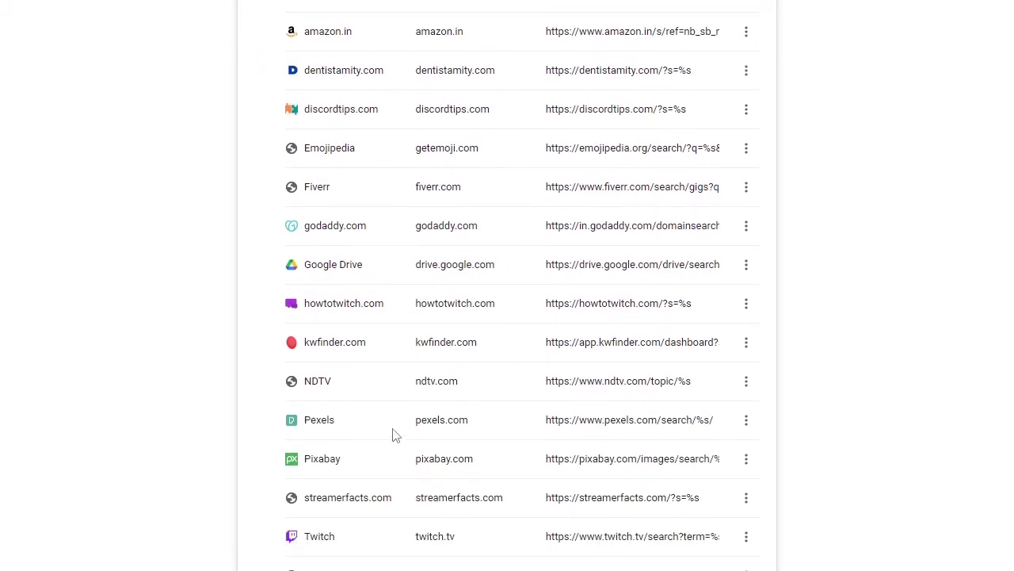
pyautogui.scroll(-1, 393, 433)
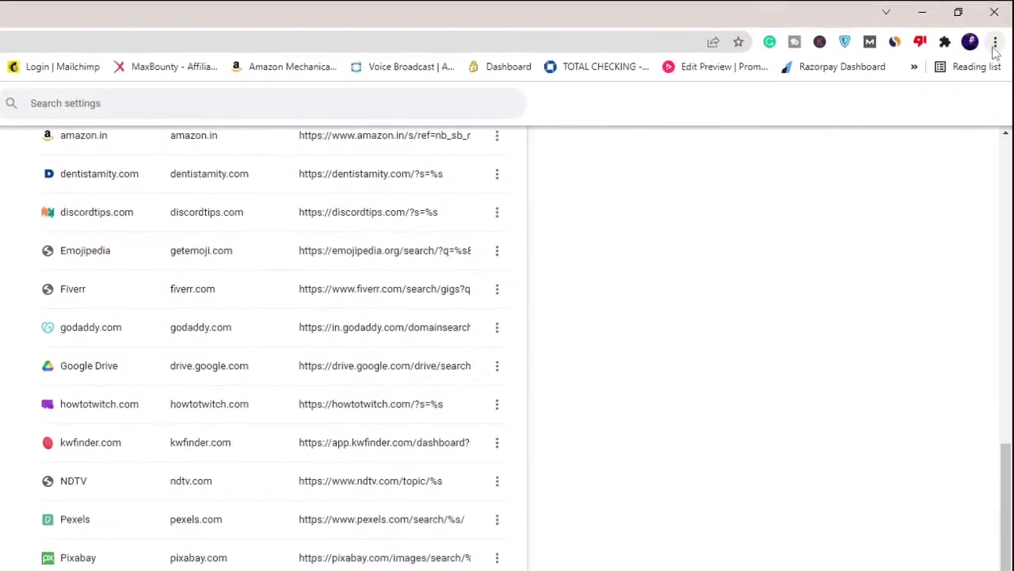
# Open the installed extensions page and bring up the removal confirmation for BetterTTV, leaving it without removing the extension
pyautogui.click(996, 44)
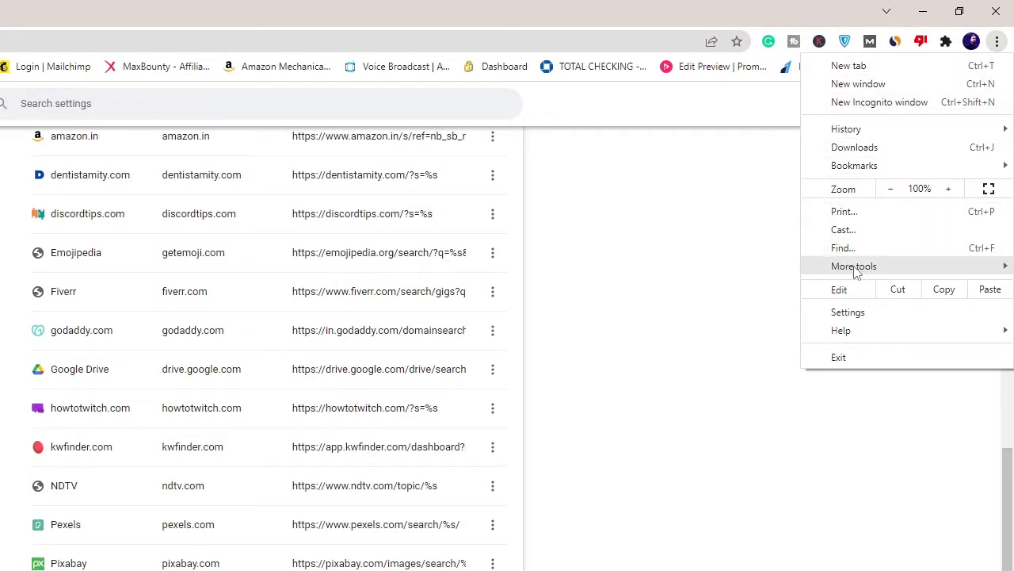
pyautogui.moveTo(863, 271)
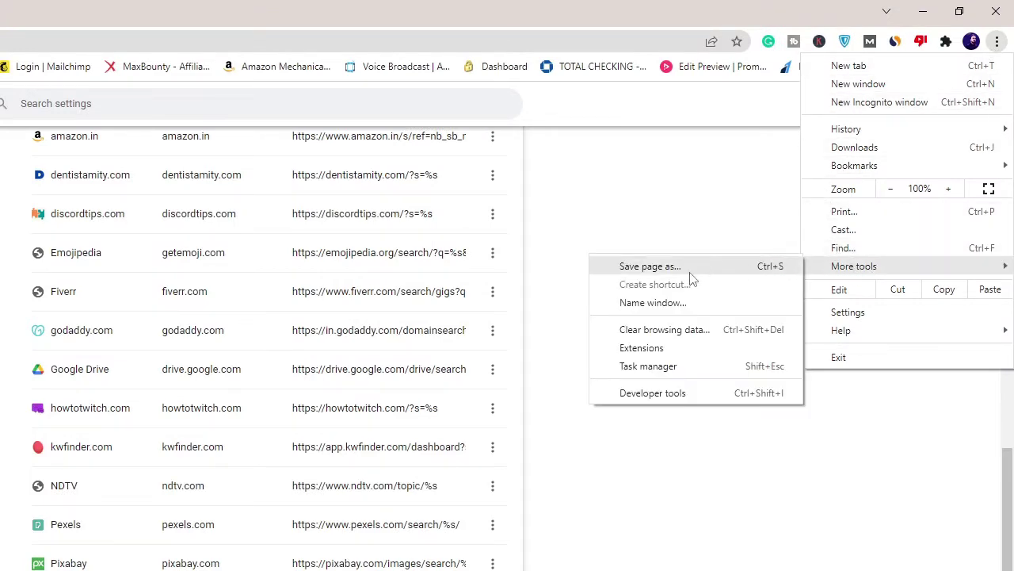
pyautogui.click(657, 350)
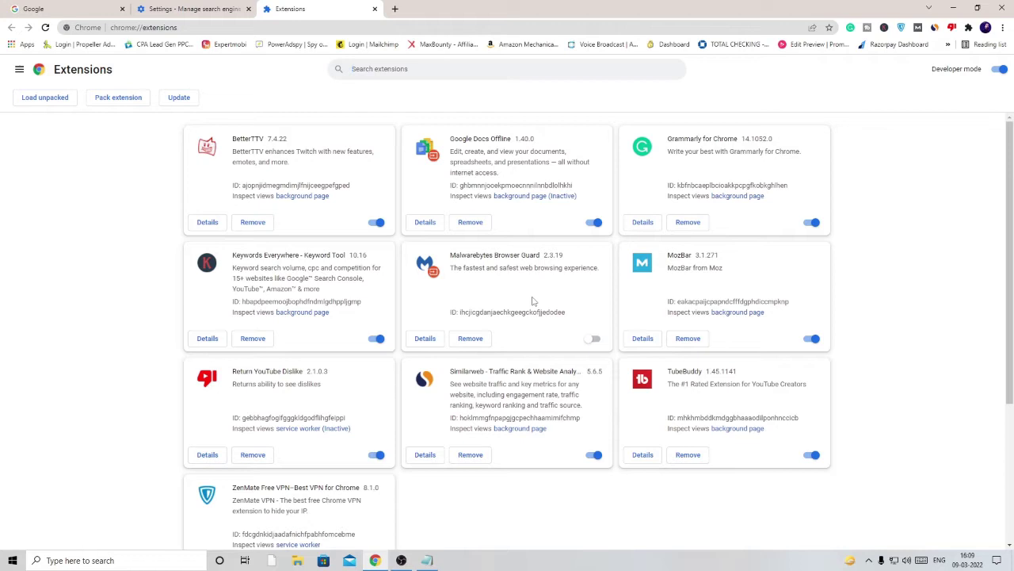
pyautogui.click(258, 223)
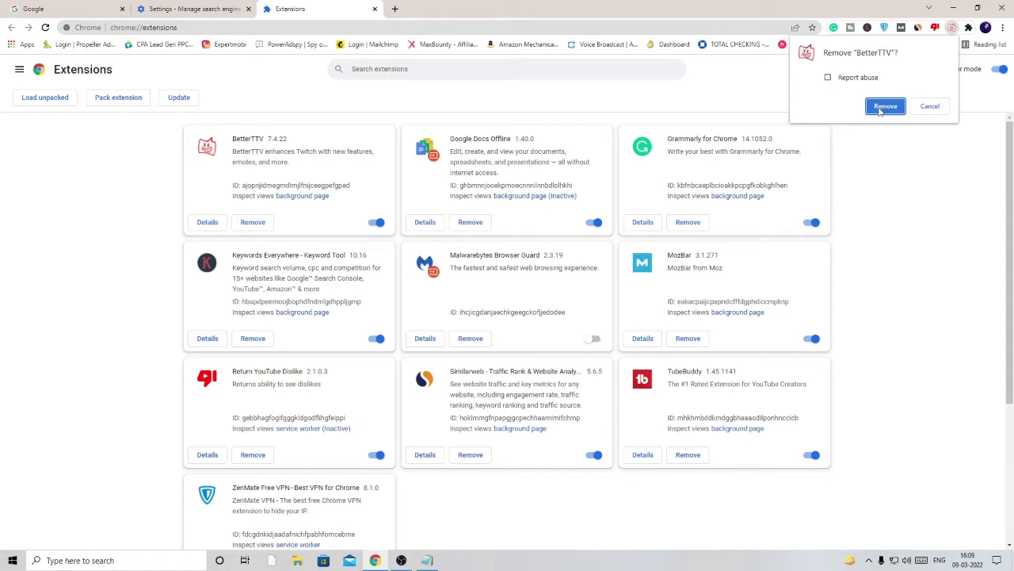
pyautogui.click(930, 106)
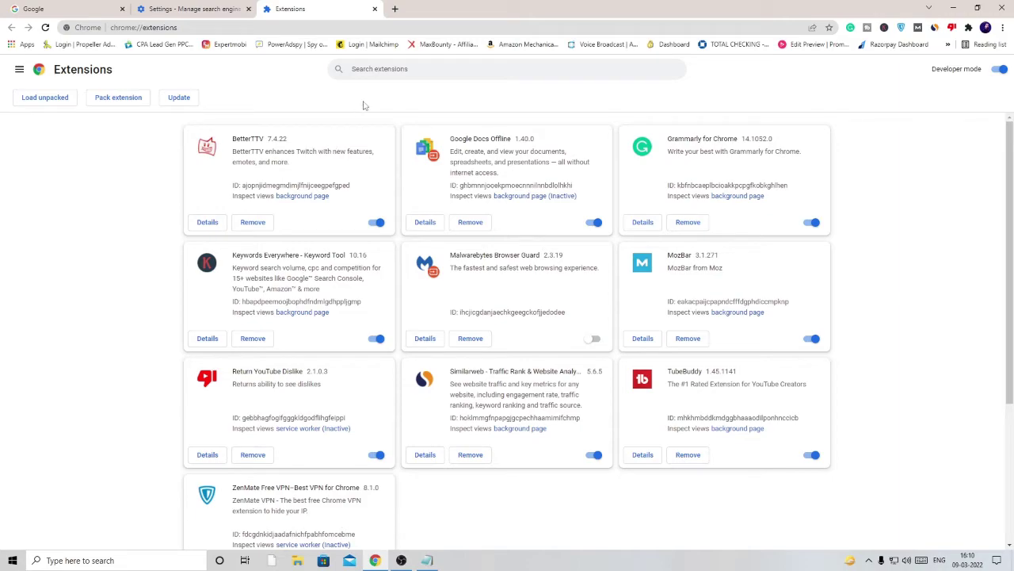
# Return to the browser settings and bring up the confirmation for restoring original defaults under Reset and clean up, then cancel it
pyautogui.click(200, 9)
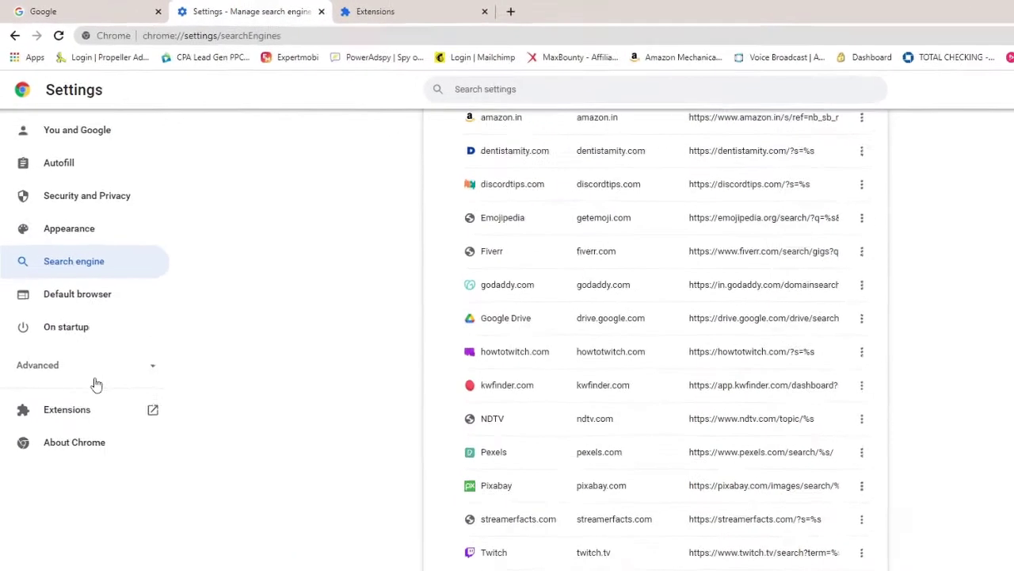
pyautogui.click(154, 370)
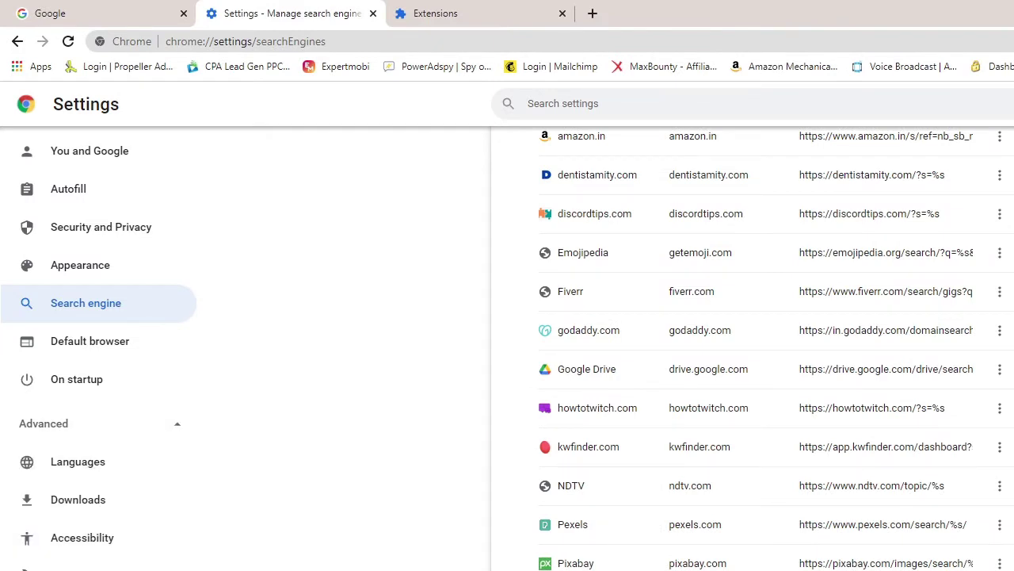
pyautogui.click(95, 570)
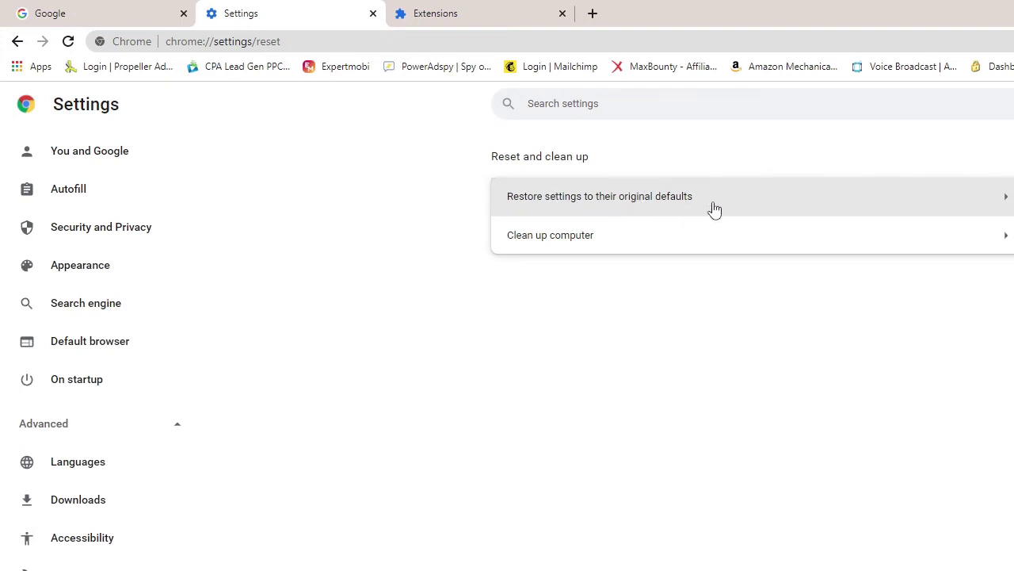
pyautogui.click(745, 209)
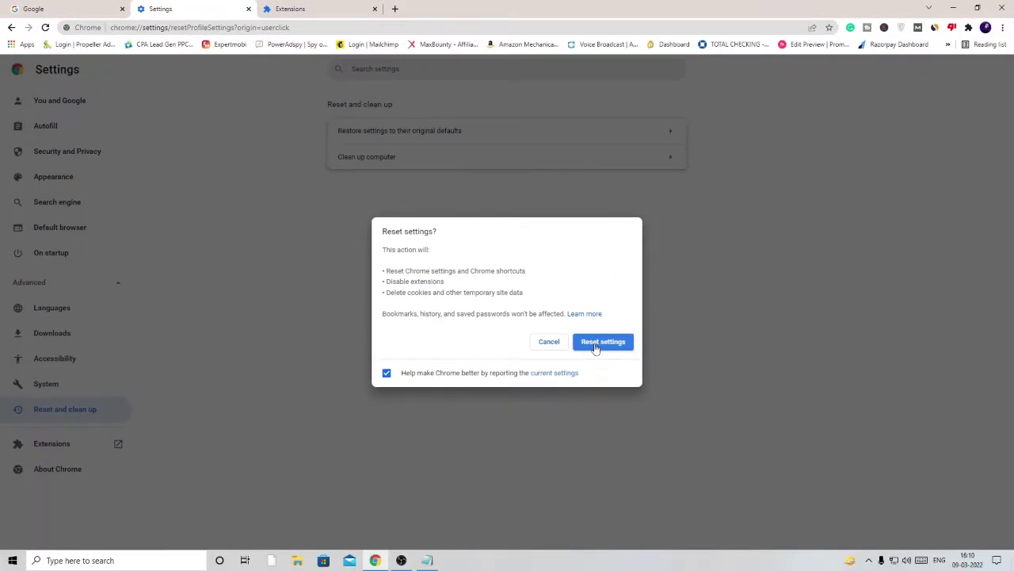
pyautogui.click(553, 343)
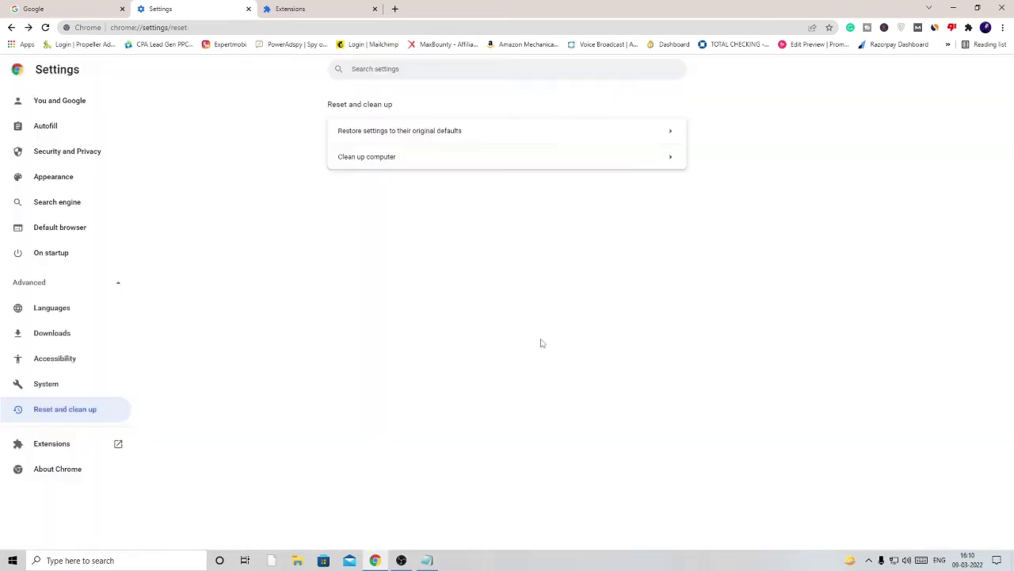
# Review the advanced clear browsing data options under Security and Privacy, then close the browser
pyautogui.click(67, 151)
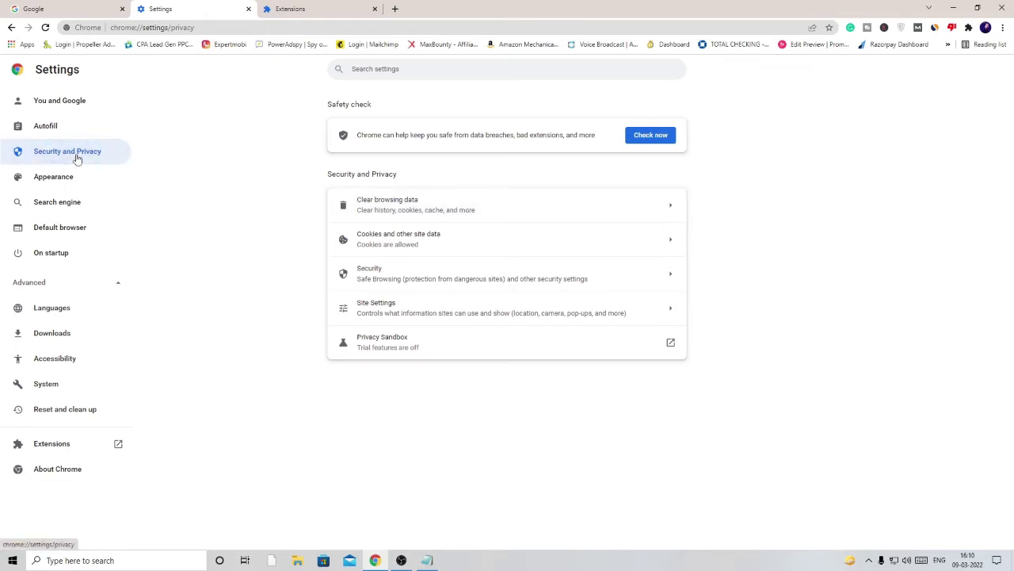
pyautogui.click(450, 207)
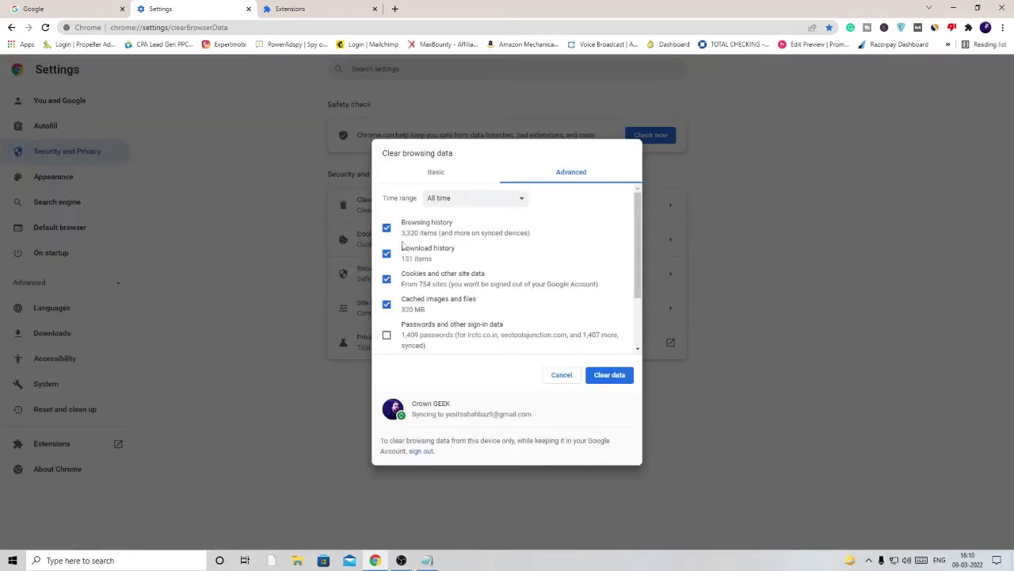
pyautogui.scroll(-1, 396, 313)
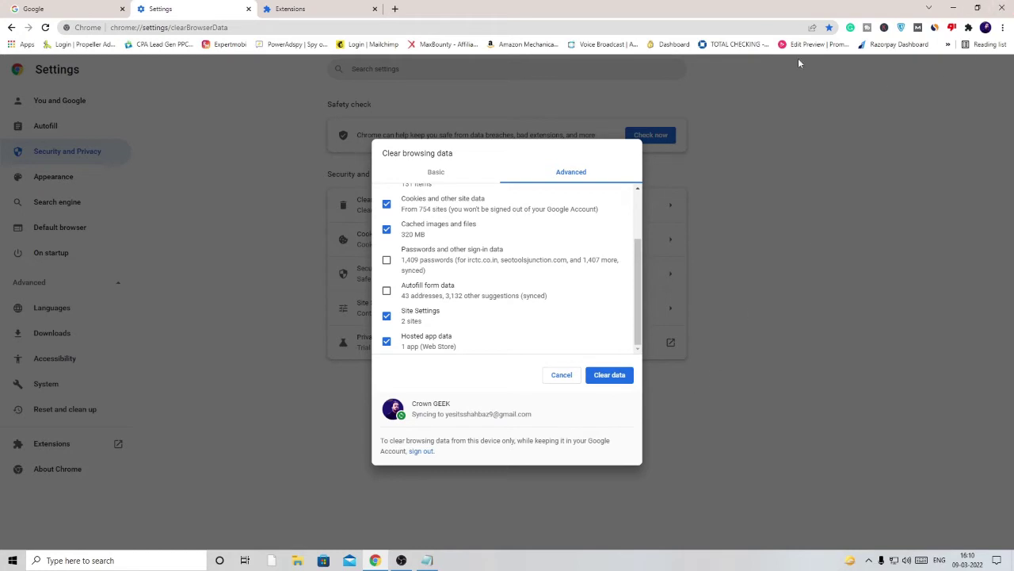
pyautogui.click(1002, 9)
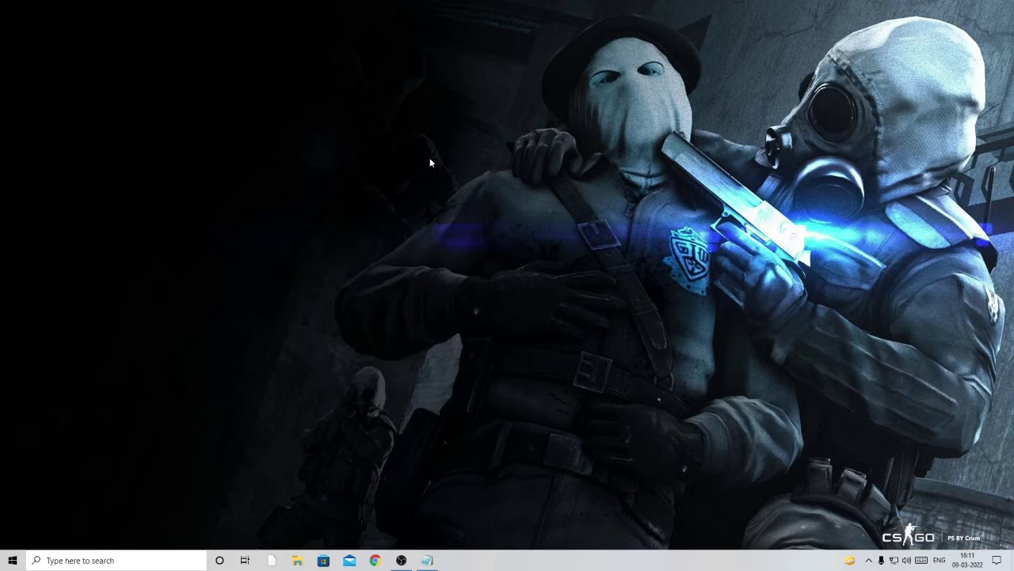
# Open the Programs and Features window by running appwiz.cpl
pyautogui.press('super+r')
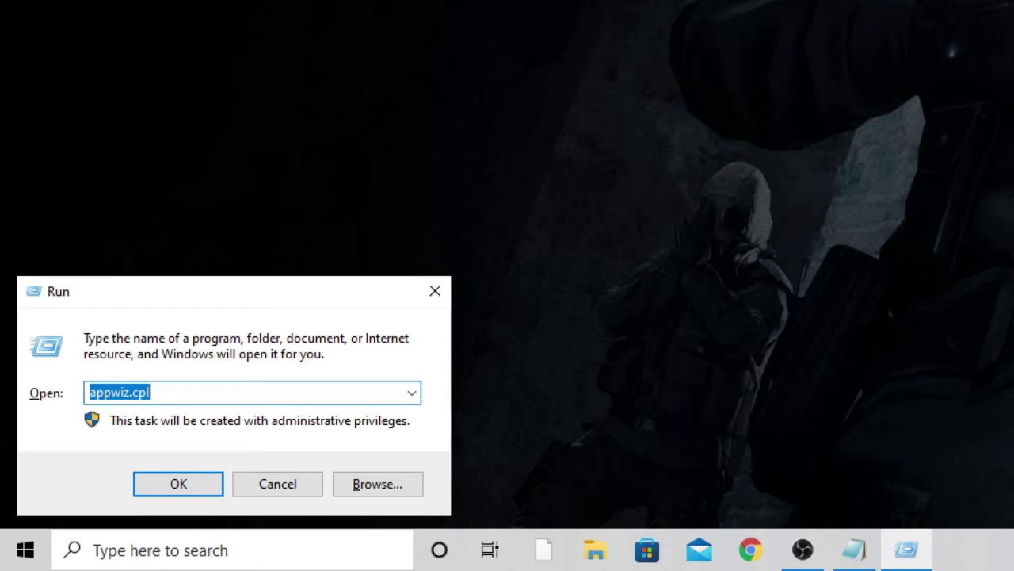
pyautogui.write('appwi')
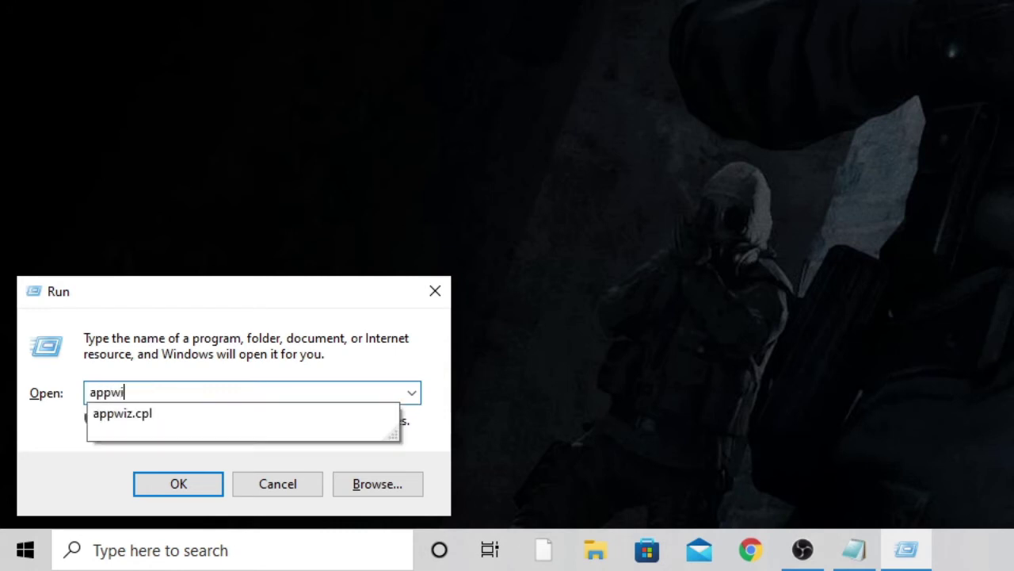
pyautogui.write('z.cpl')
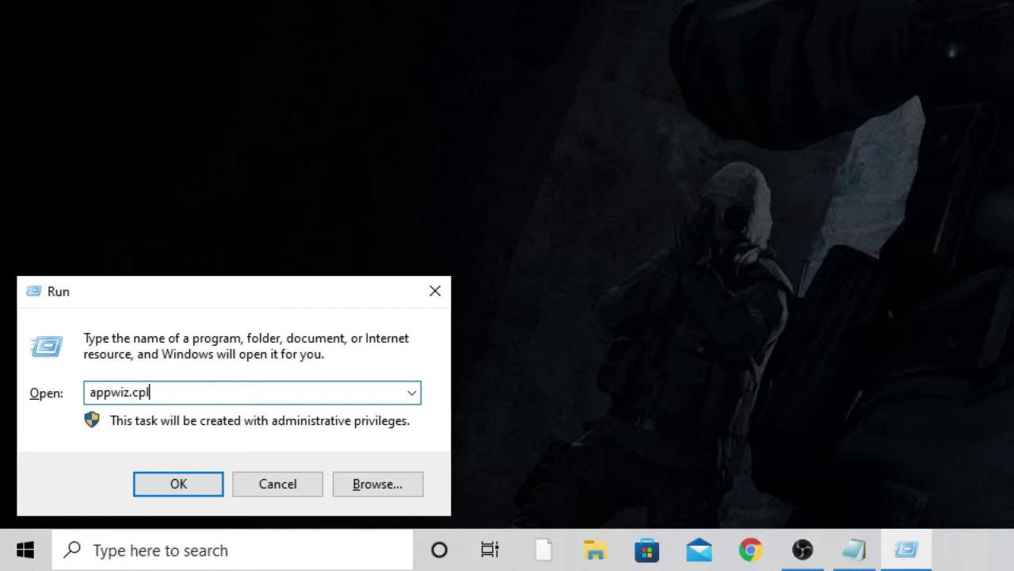
pyautogui.press('Return')
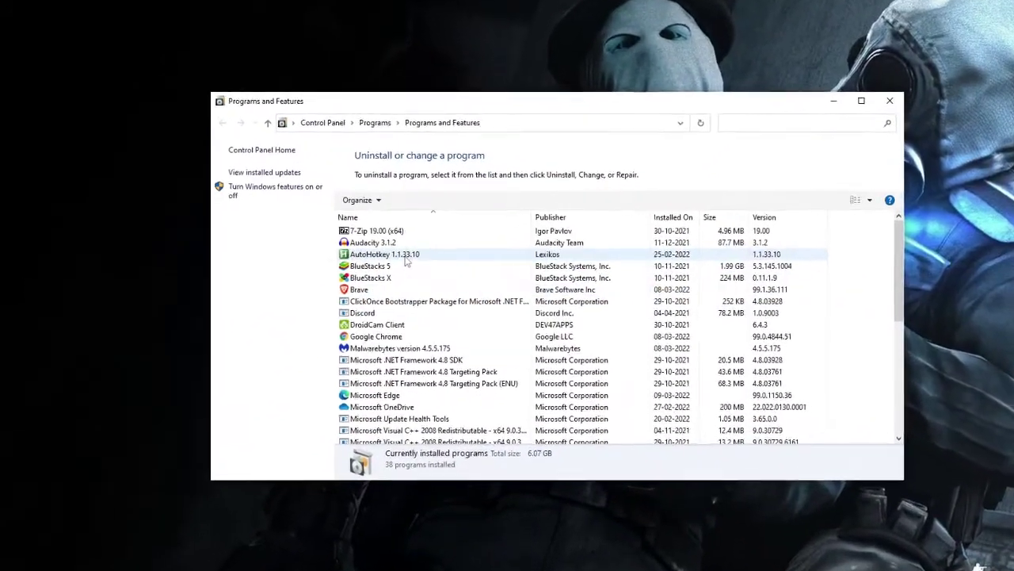
# Look through the full list of installed programs for suspicious or unwanted entries, then close the window
pyautogui.click(400, 255)
pyautogui.click(396, 264)
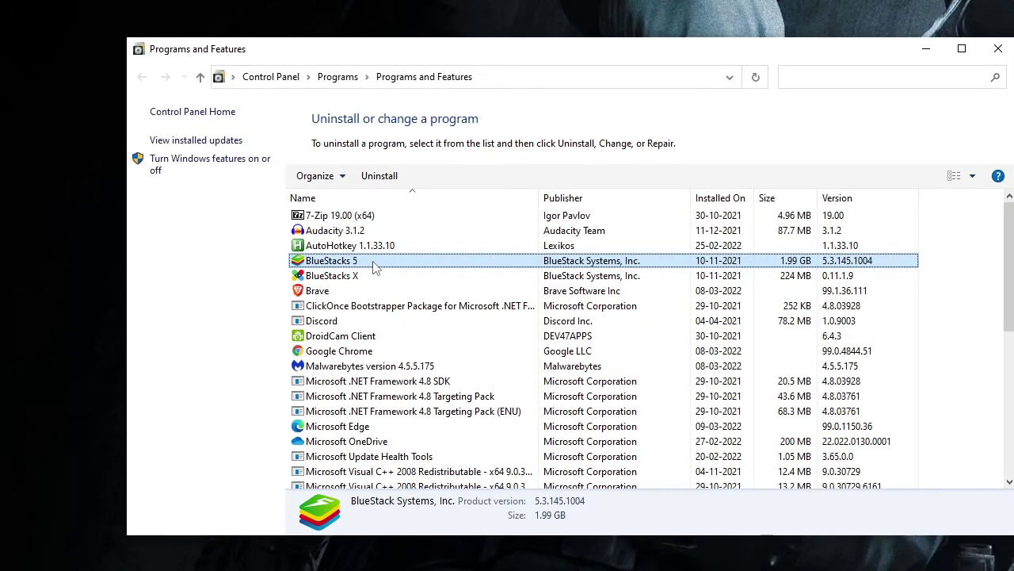
pyautogui.click(388, 244)
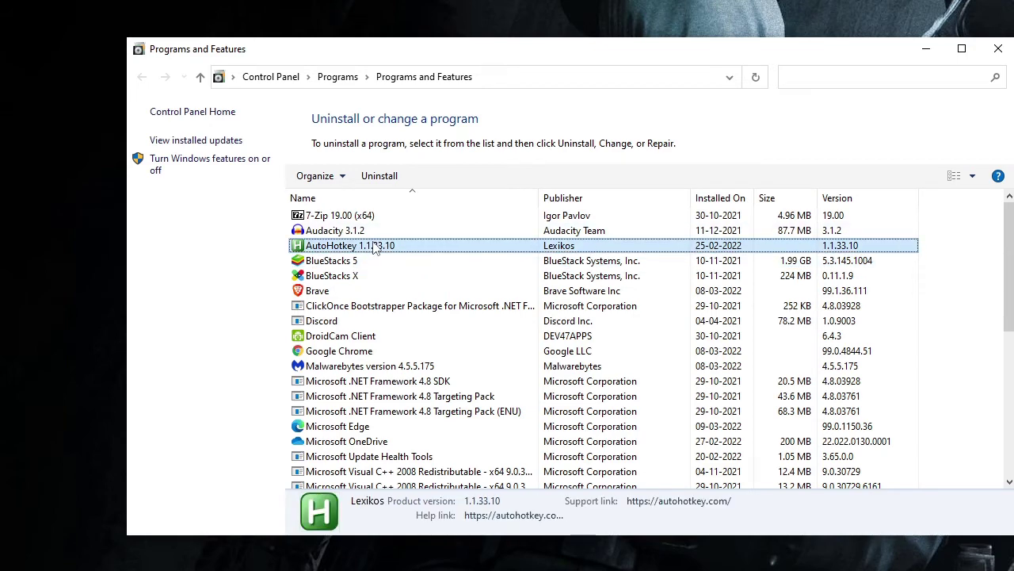
pyautogui.click(367, 263)
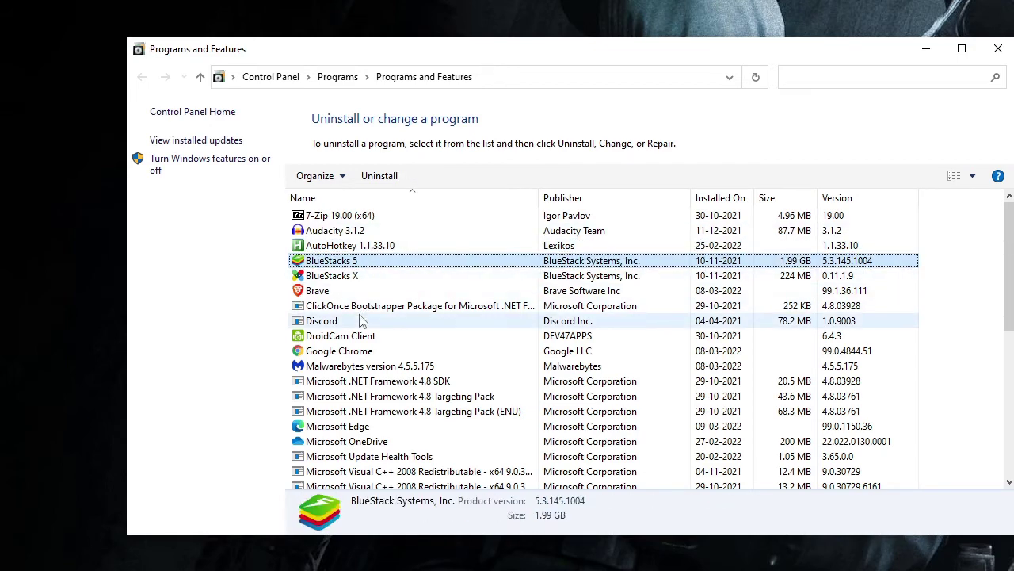
pyautogui.scroll(-1, 360, 322)
pyautogui.scroll(-3, 365, 332)
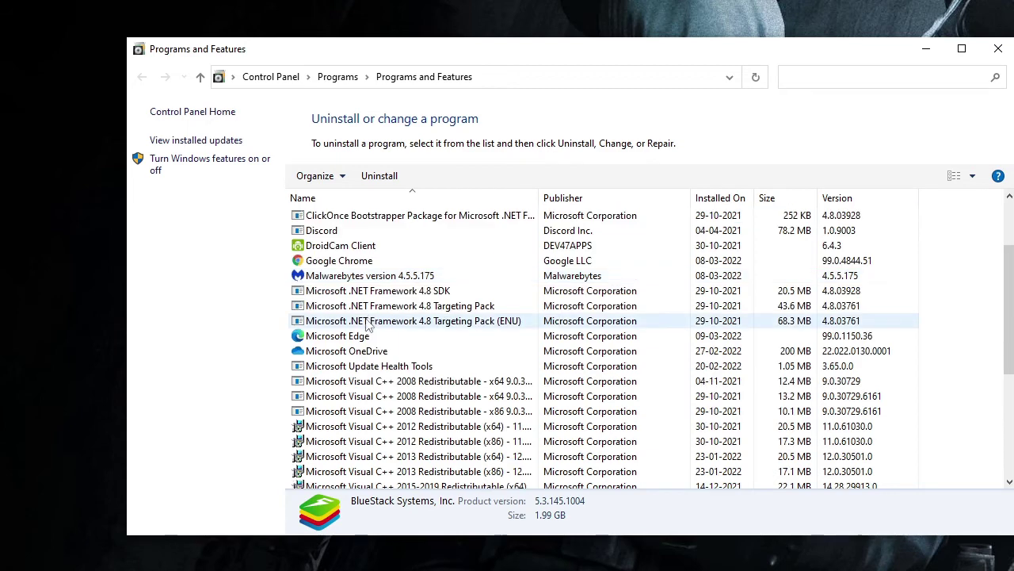
pyautogui.scroll(-3, 373, 354)
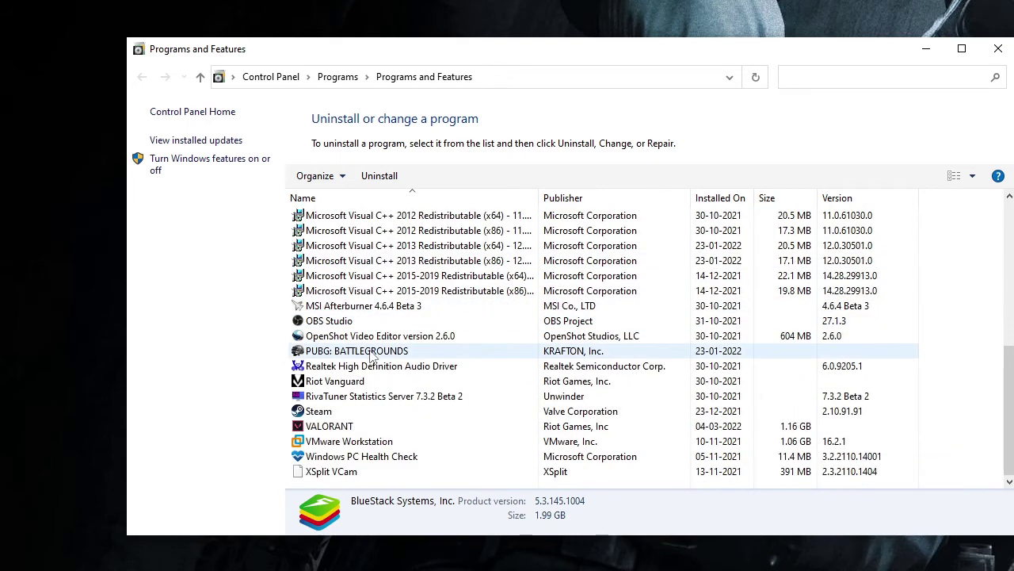
pyautogui.click(374, 396)
pyautogui.click(376, 442)
pyautogui.click(377, 472)
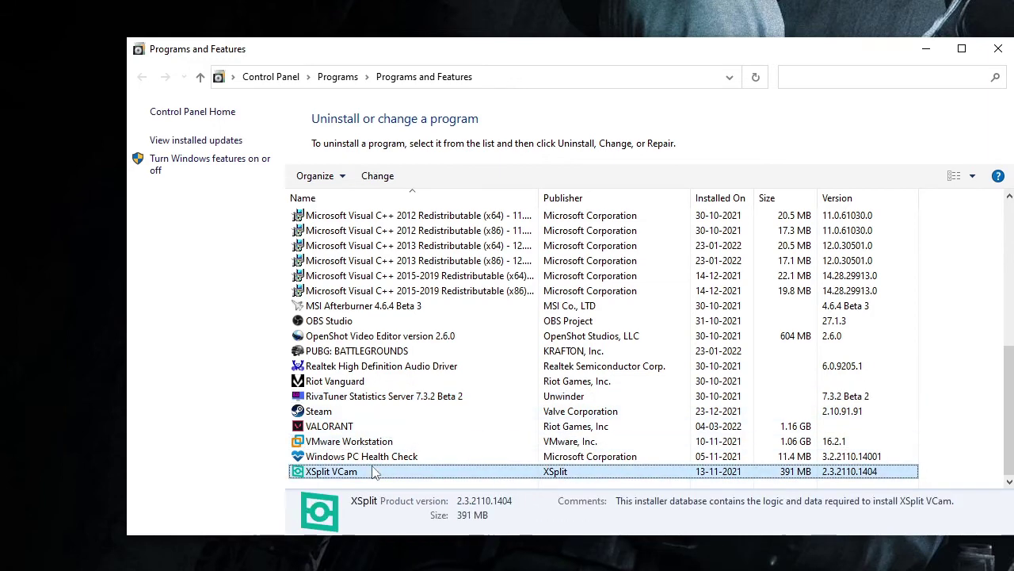
pyautogui.click(375, 457)
pyautogui.click(373, 426)
pyautogui.click(370, 411)
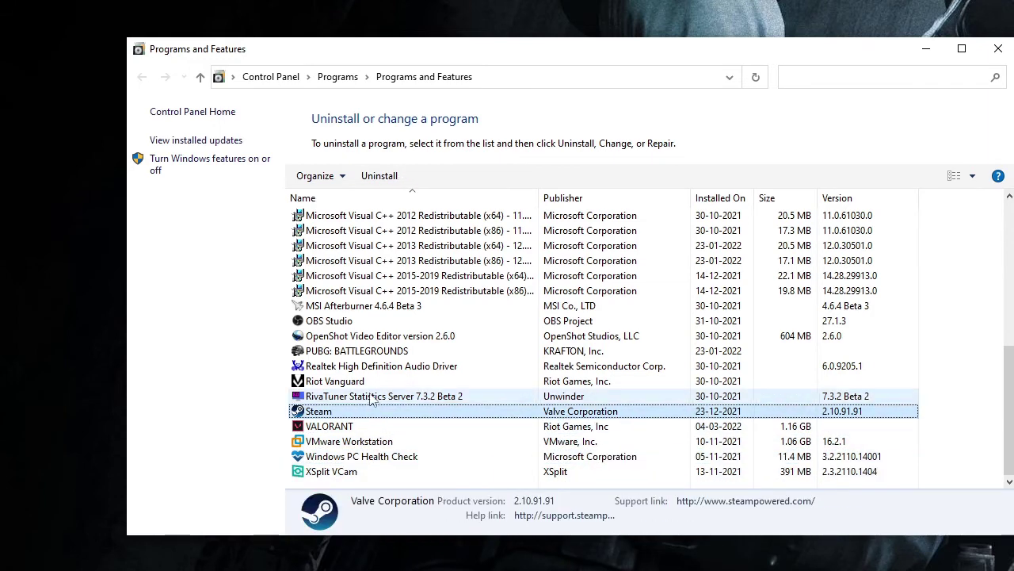
pyautogui.click(371, 397)
pyautogui.click(391, 338)
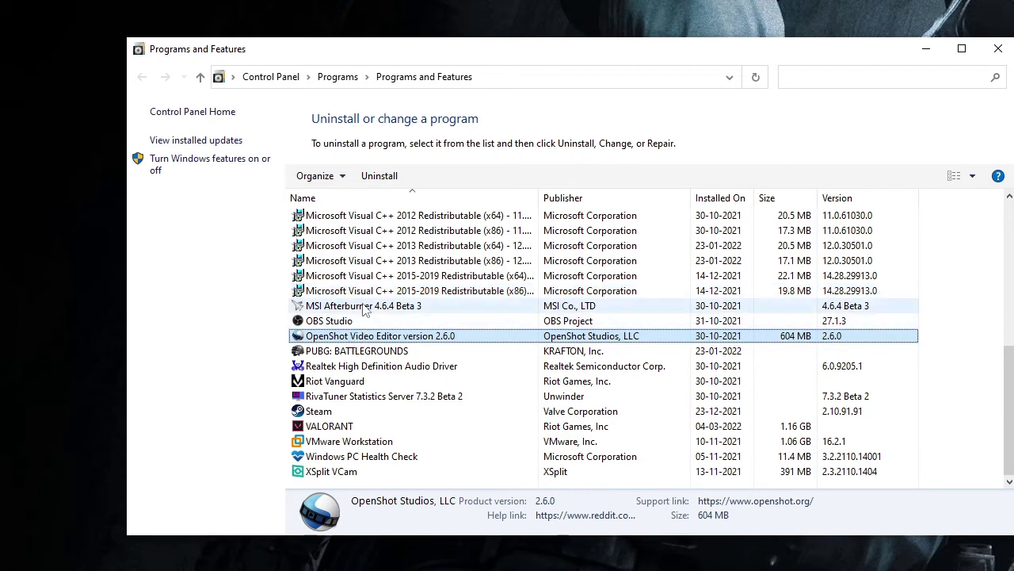
pyautogui.click(381, 308)
pyautogui.click(386, 398)
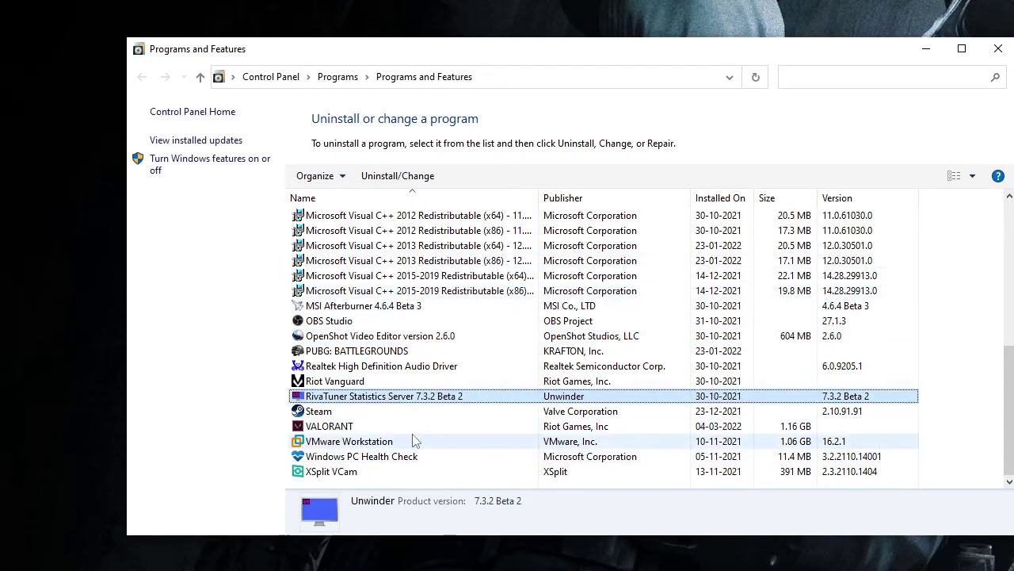
pyautogui.scroll(4, 433, 279)
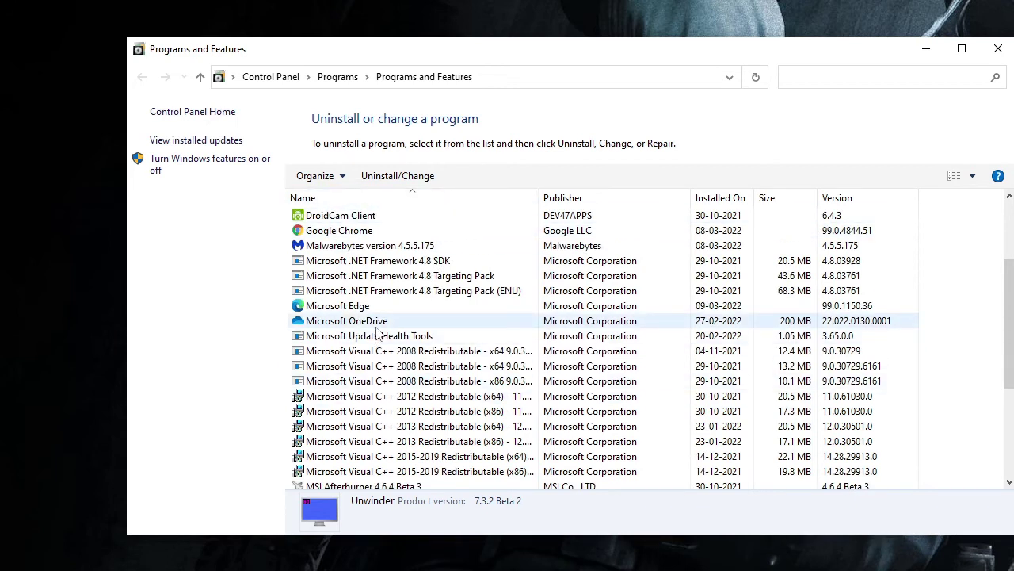
pyautogui.click(366, 247)
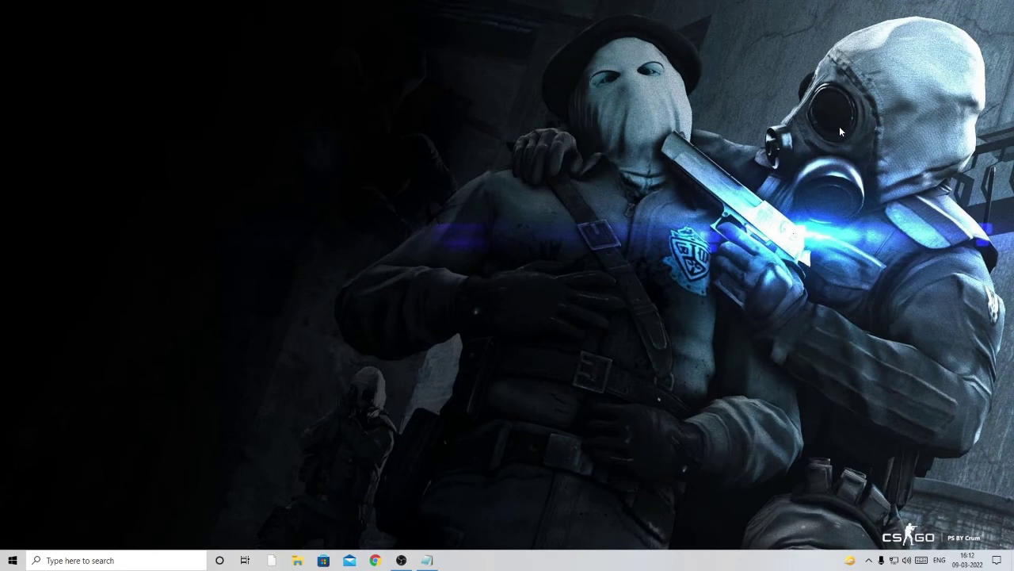
# Switch to Chrome, search for malwarebytes and open the official malwarebytes.com homepage that offers the free download
pyautogui.click(376, 560)
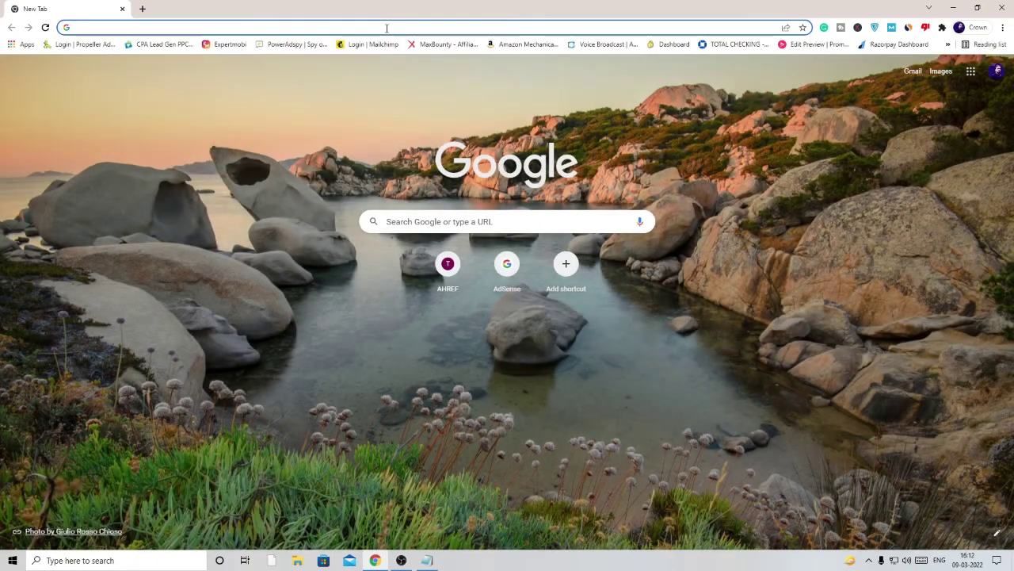
pyautogui.write('malwarebytes')
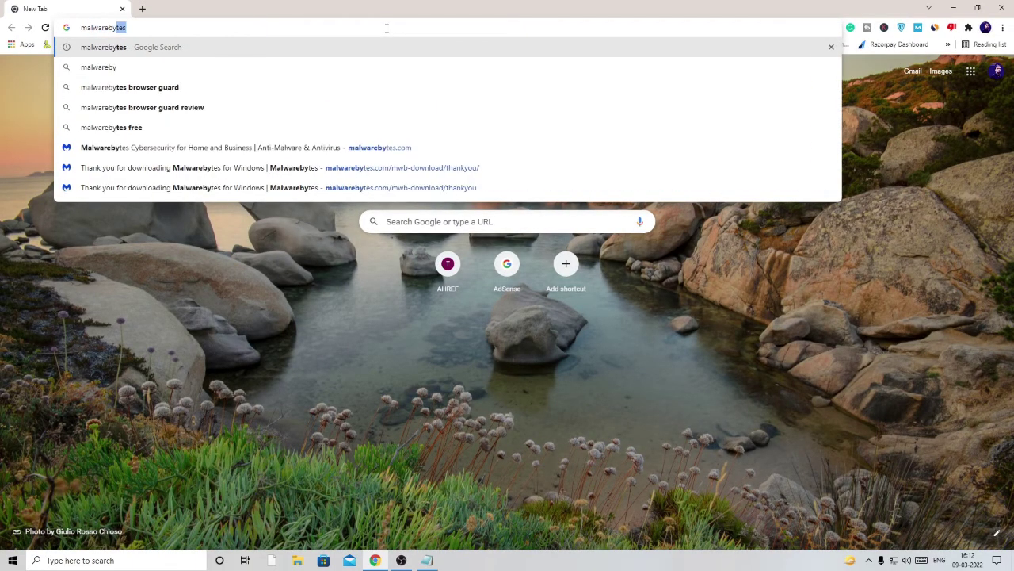
pyautogui.press('Return')
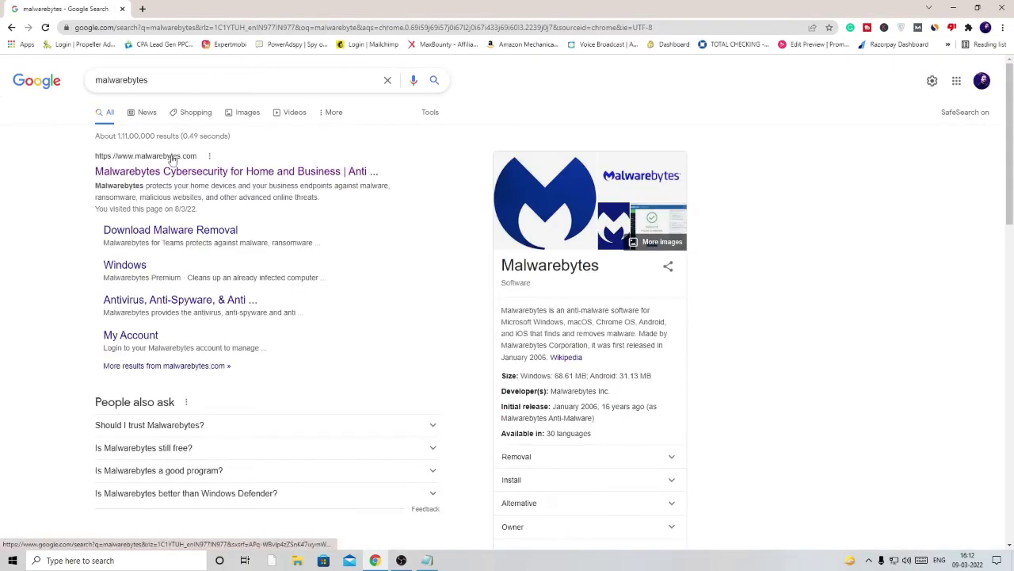
pyautogui.click(237, 172)
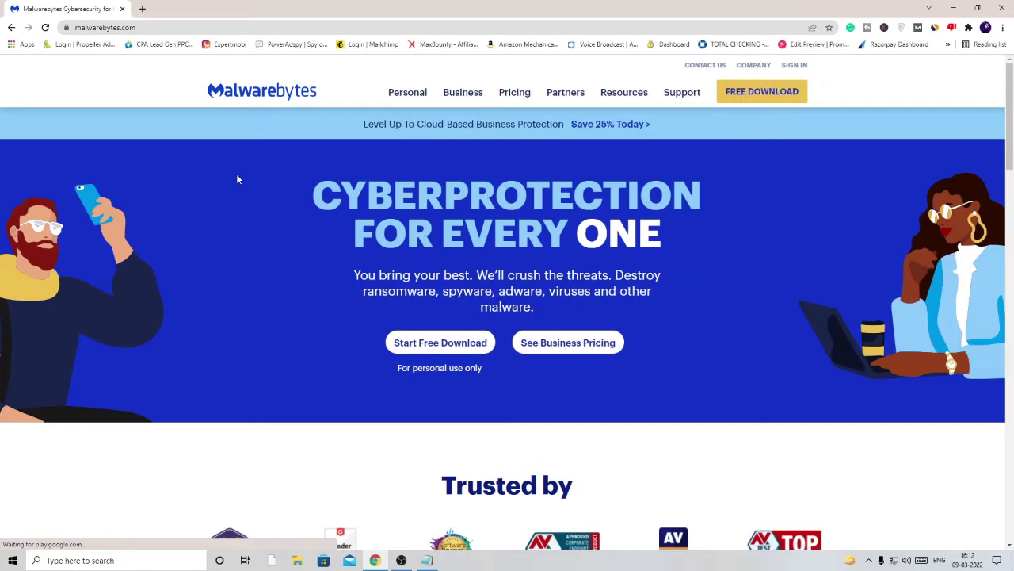
pyautogui.click(453, 346)
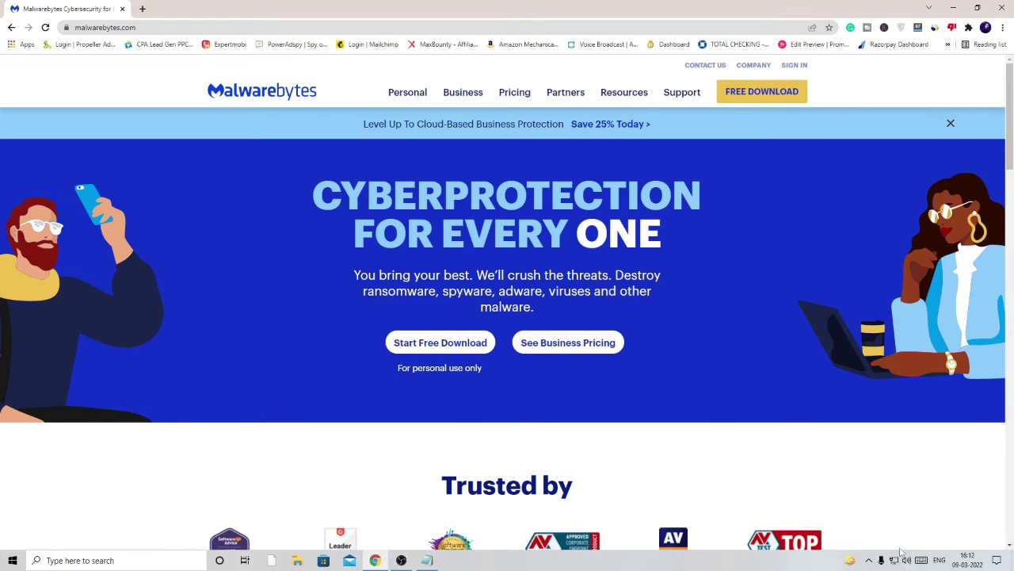
# Open the Malwarebytes app already running in the background, start a threat scan and minimize its window
pyautogui.click(869, 561)
pyautogui.rightClick(878, 539)
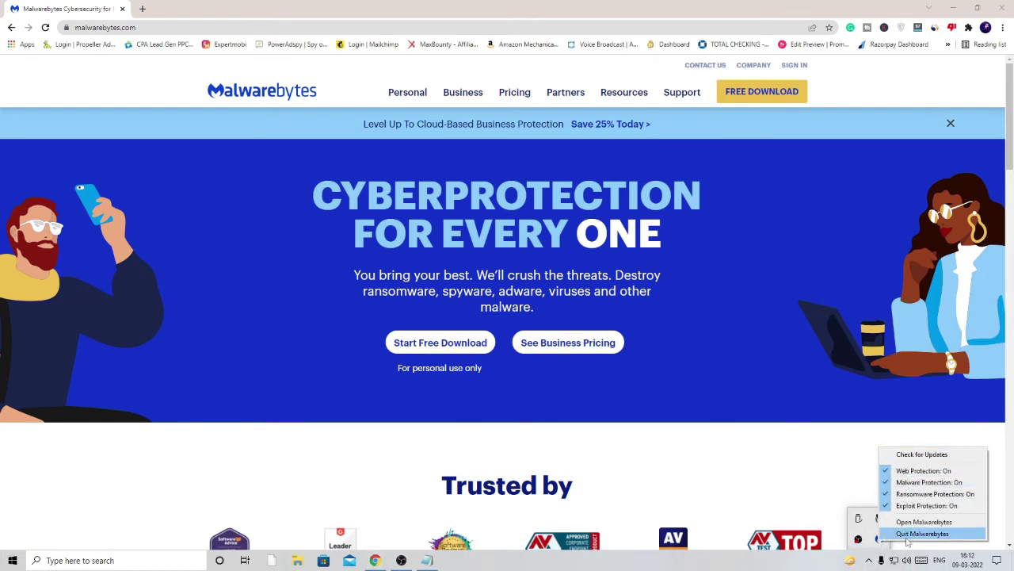
pyautogui.click(911, 523)
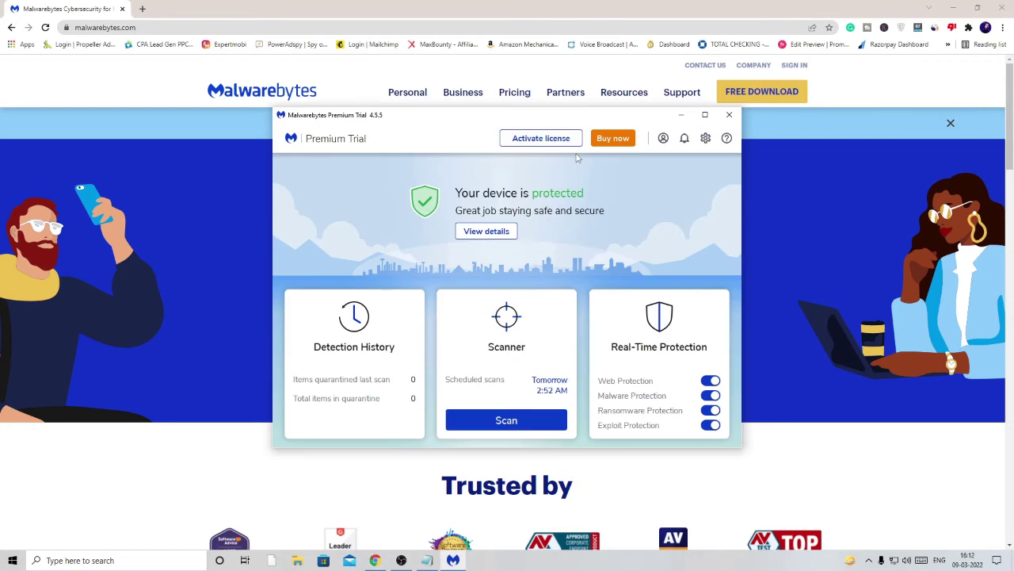
pyautogui.moveTo(500, 117); pyautogui.dragTo(436, 105)
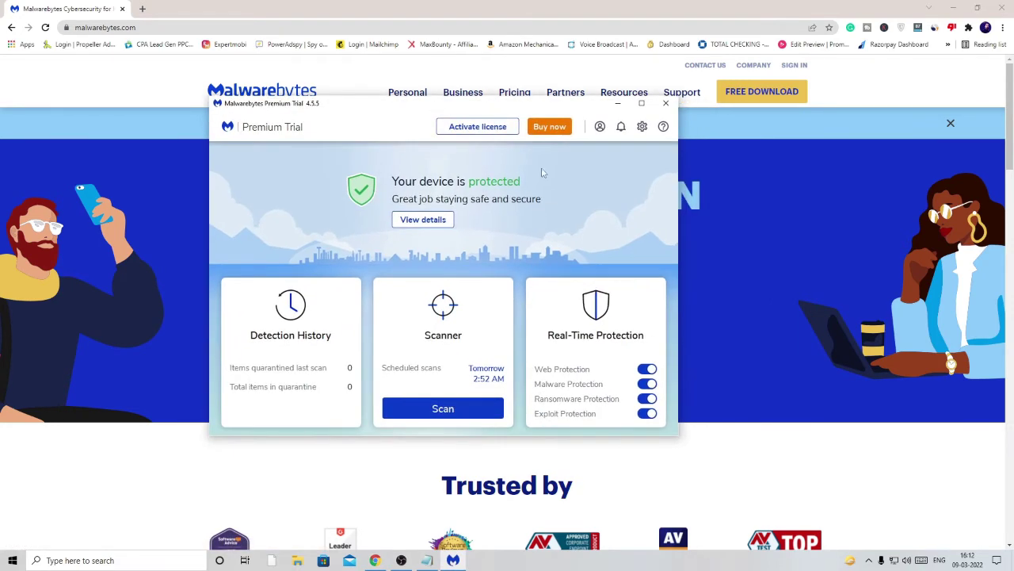
pyautogui.click(443, 409)
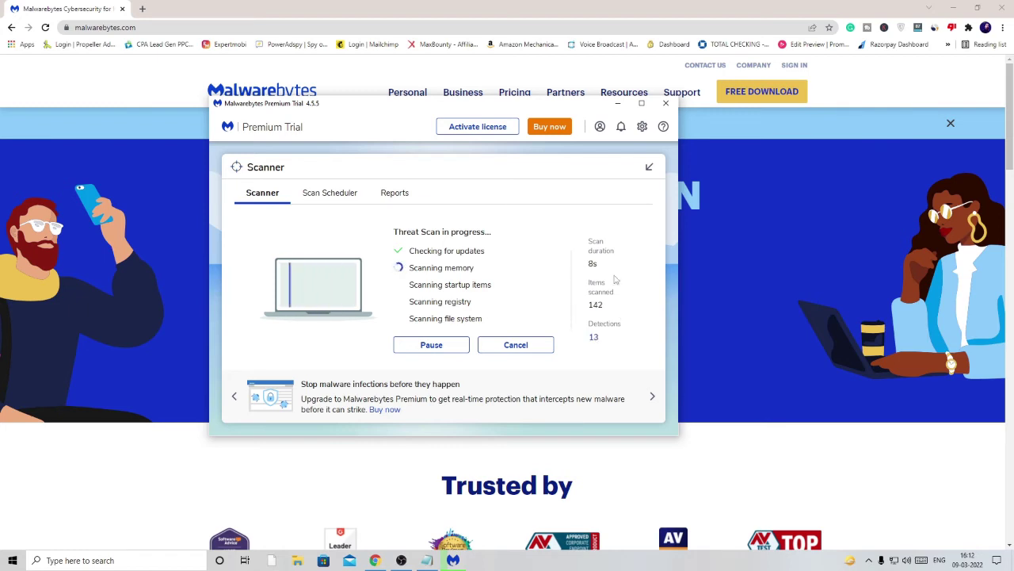
pyautogui.click(610, 109)
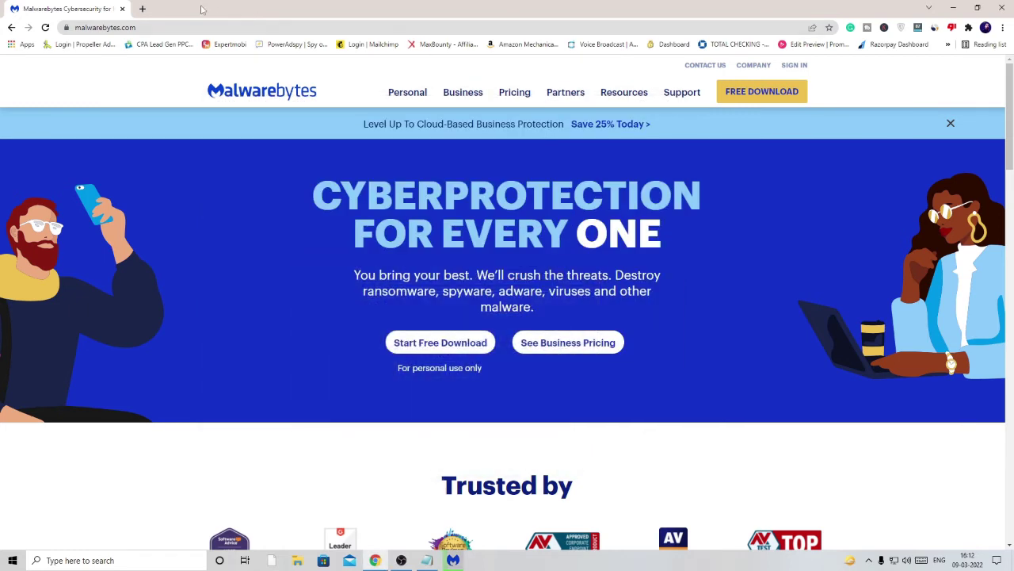
# In a new browser tab, search for hitman pro and open the HitmanPro site at its Free 30-day Trial offer
pyautogui.click(143, 10)
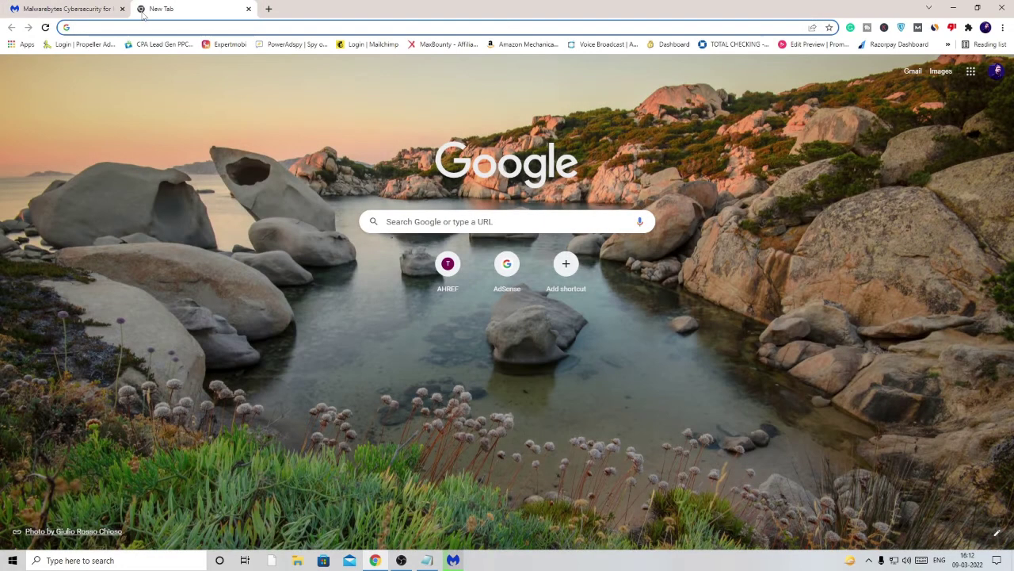
pyautogui.write('hitman pro')
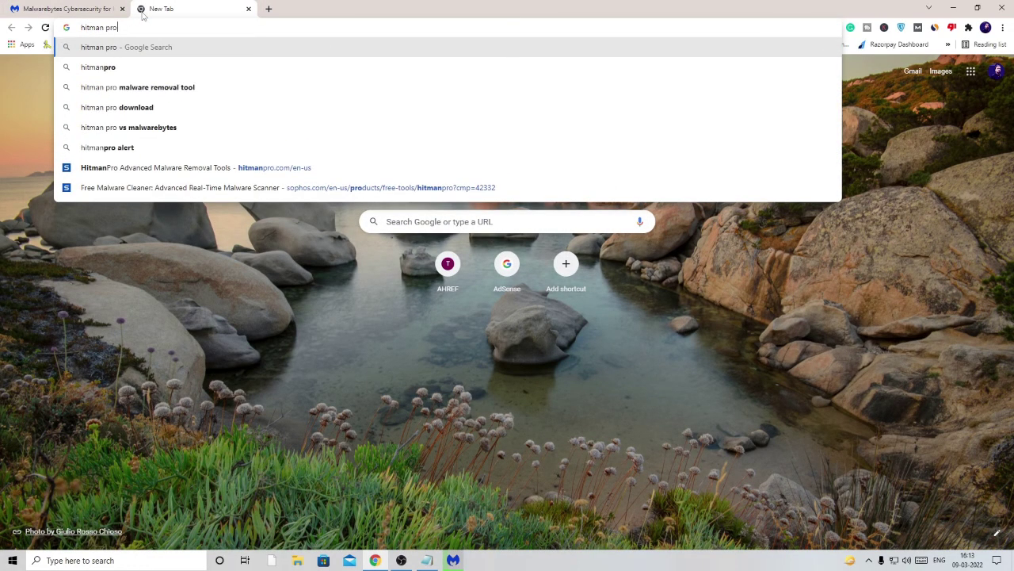
pyautogui.press('Return')
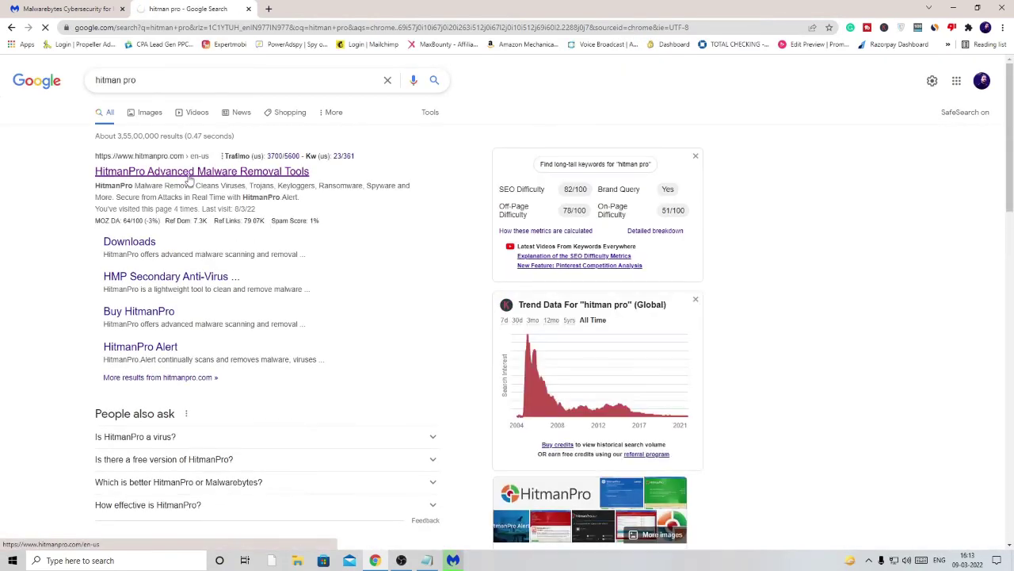
pyautogui.click(190, 176)
pyautogui.scroll(-2, 190, 177)
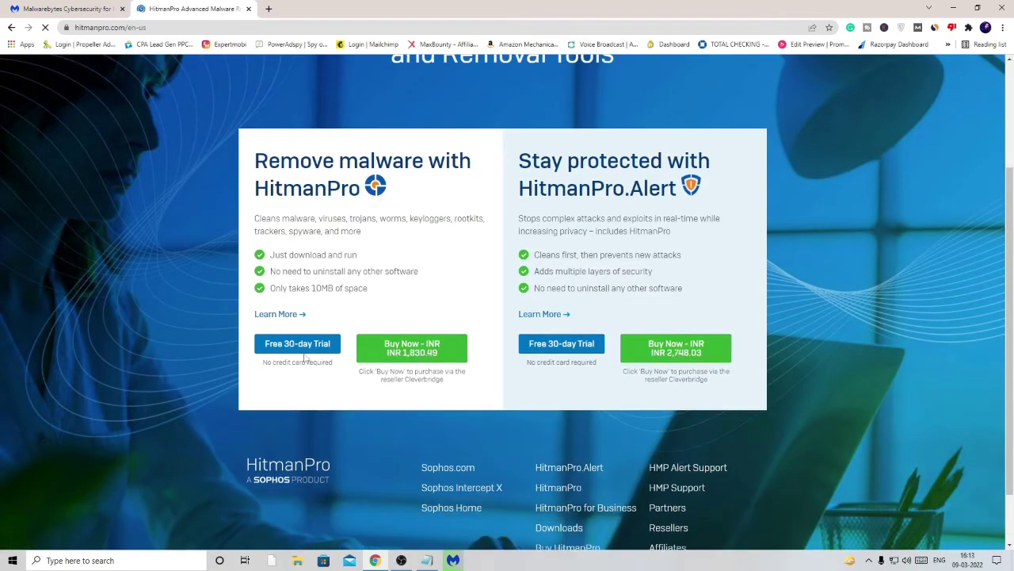